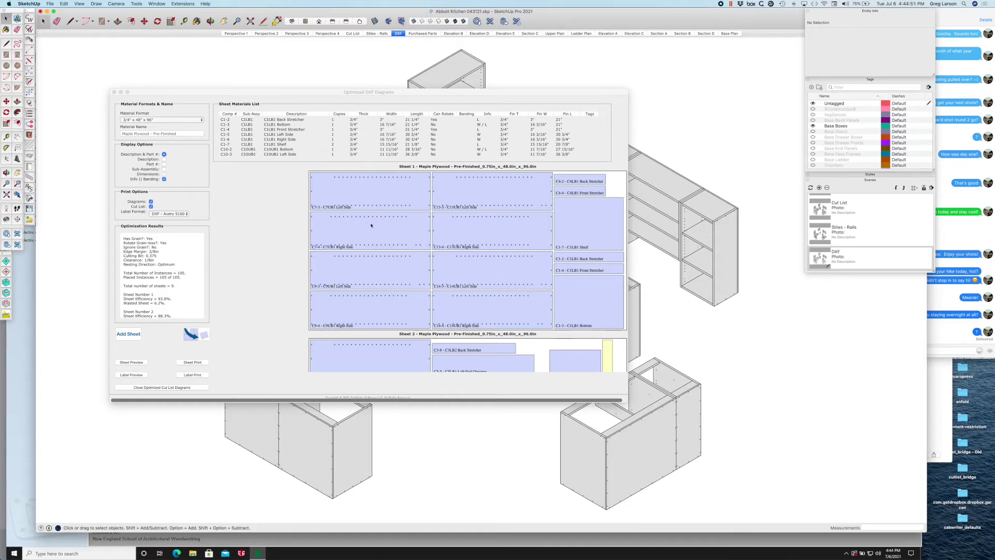
- Find Sheet 9 in the DXF diagrams and select the C3-9 C3LB2 Bottom part in the Sheet Materials List
{"action": "scroll", "coordinate": [381, 219], "scroll_direction": "down", "scroll_amount": 15}
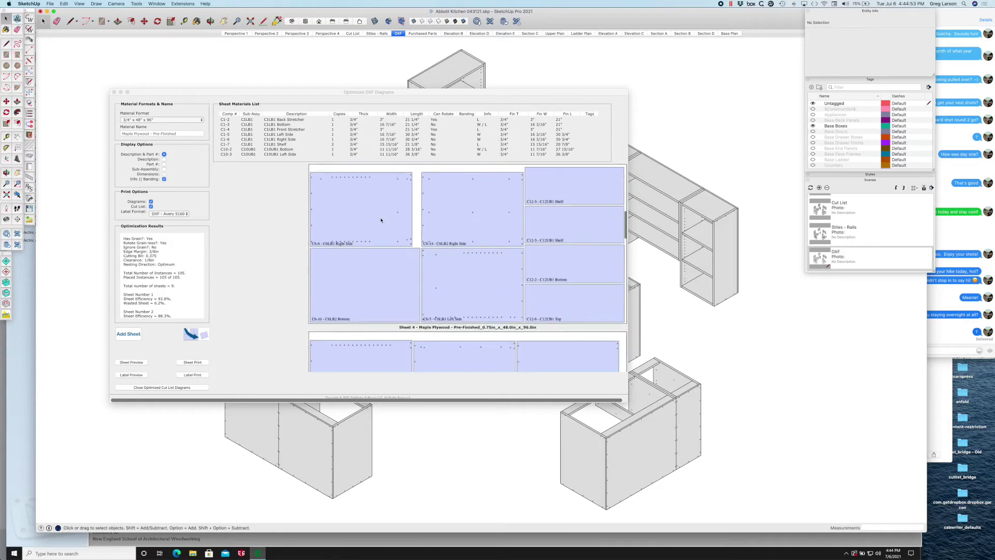
{"action": "scroll", "coordinate": [382, 221], "scroll_direction": "down", "scroll_amount": 20}
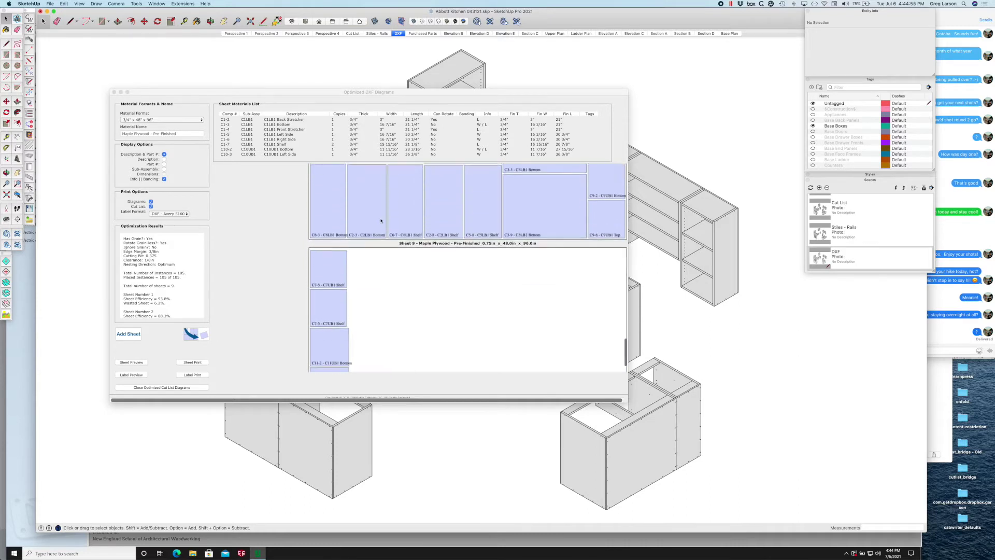
{"action": "scroll", "coordinate": [381, 221], "scroll_direction": "up", "scroll_amount": 3}
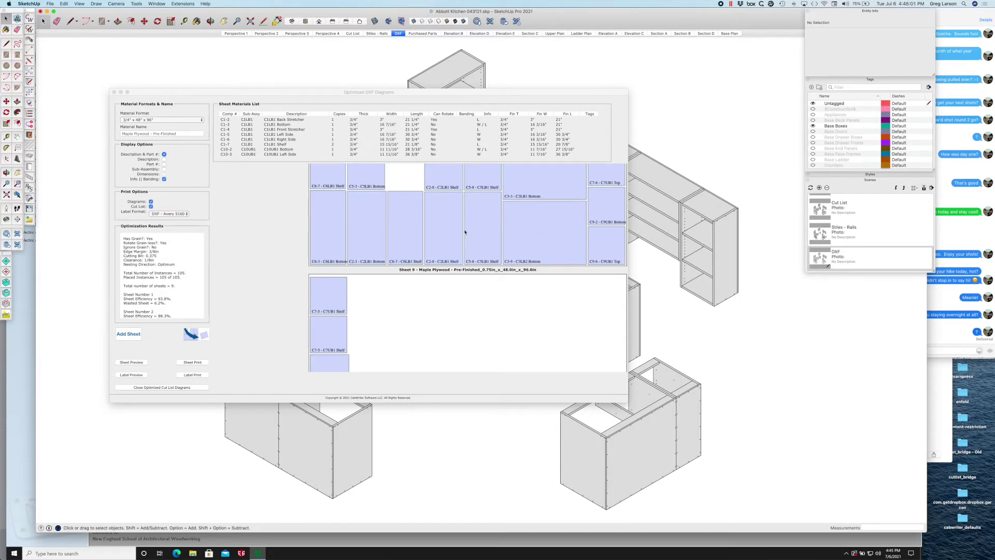
{"action": "scroll", "coordinate": [454, 228], "scroll_direction": "up", "scroll_amount": 2}
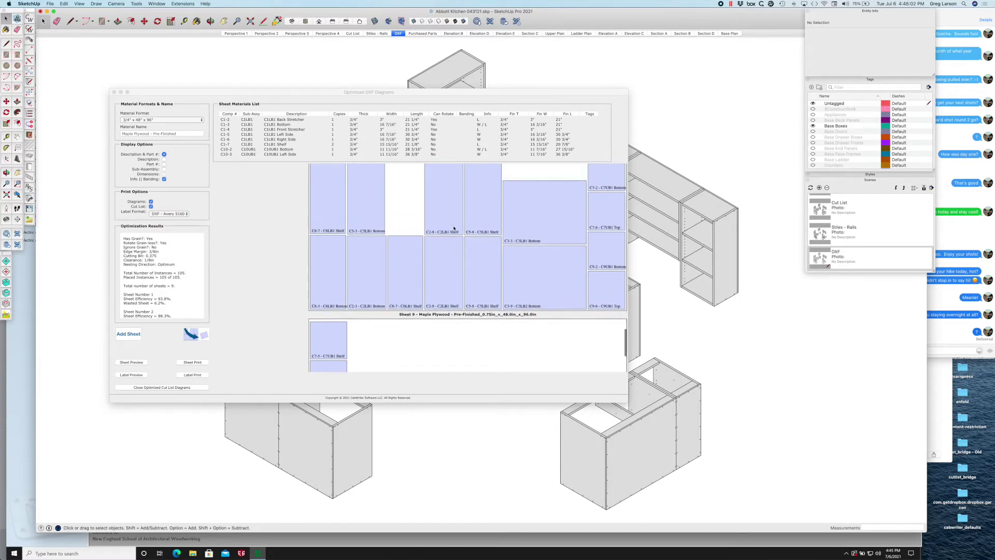
{"action": "left_click", "coordinate": [543, 251]}
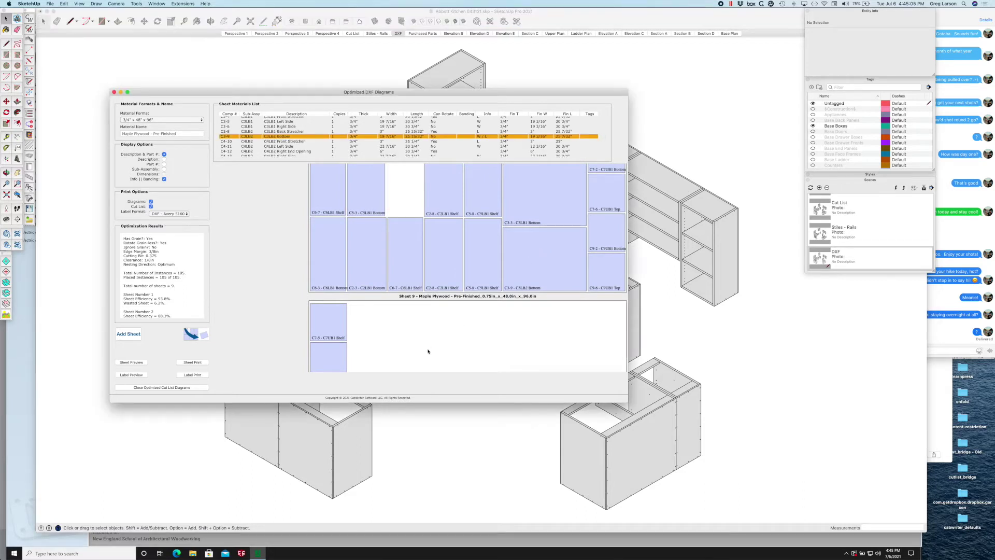
{"action": "scroll", "coordinate": [572, 239], "scroll_direction": "down", "scroll_amount": 3}
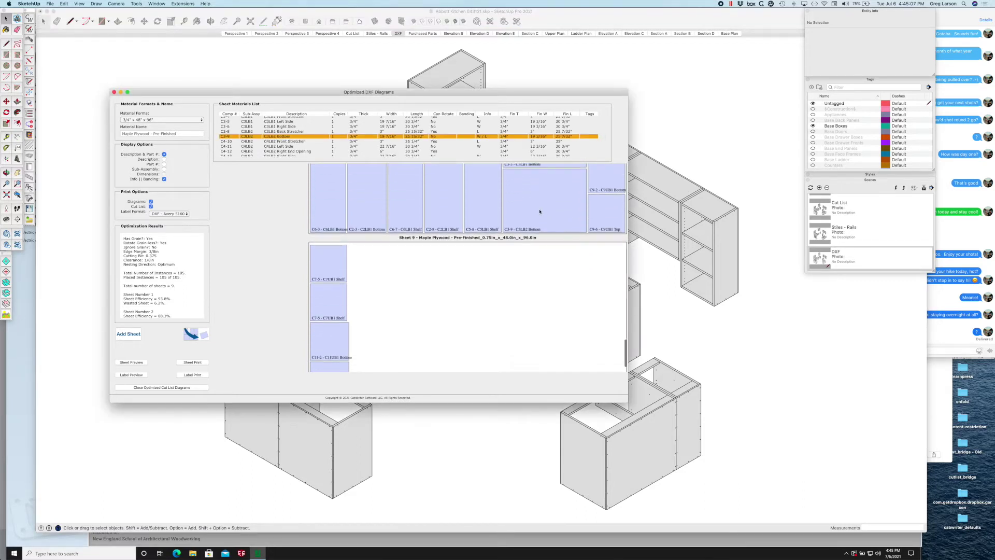
{"action": "scroll", "coordinate": [540, 211], "scroll_direction": "up", "scroll_amount": 1}
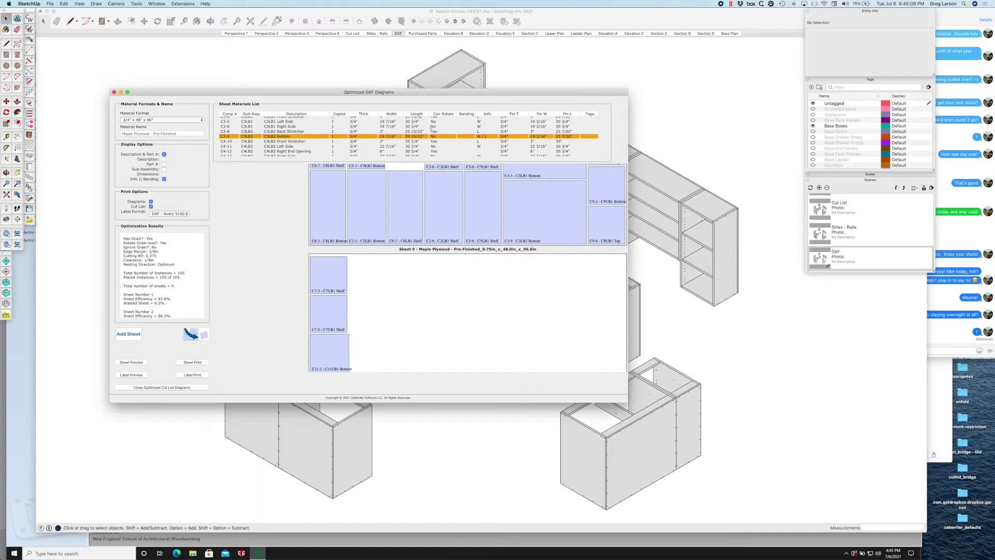
- Move the C3-9 Bottom part onto Sheet 9, beside the C7-5 shelves
{"action": "left_click", "coordinate": [191, 335]}
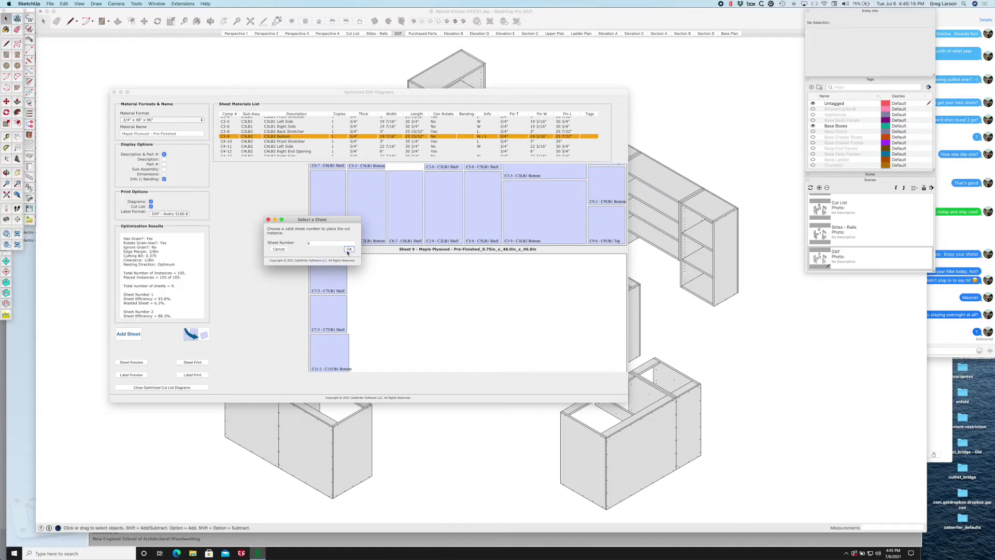
{"action": "left_click", "coordinate": [349, 249]}
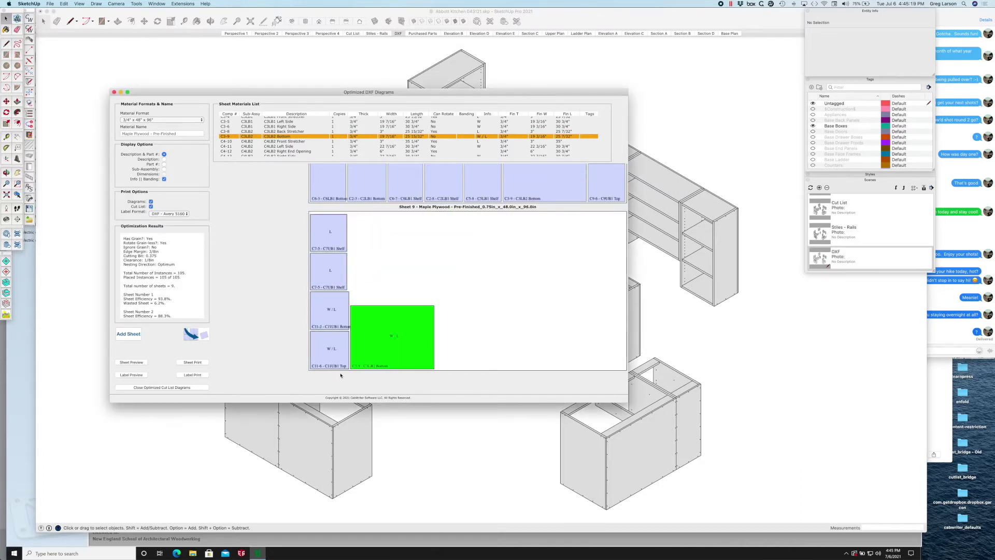
{"action": "left_click", "coordinate": [355, 367]}
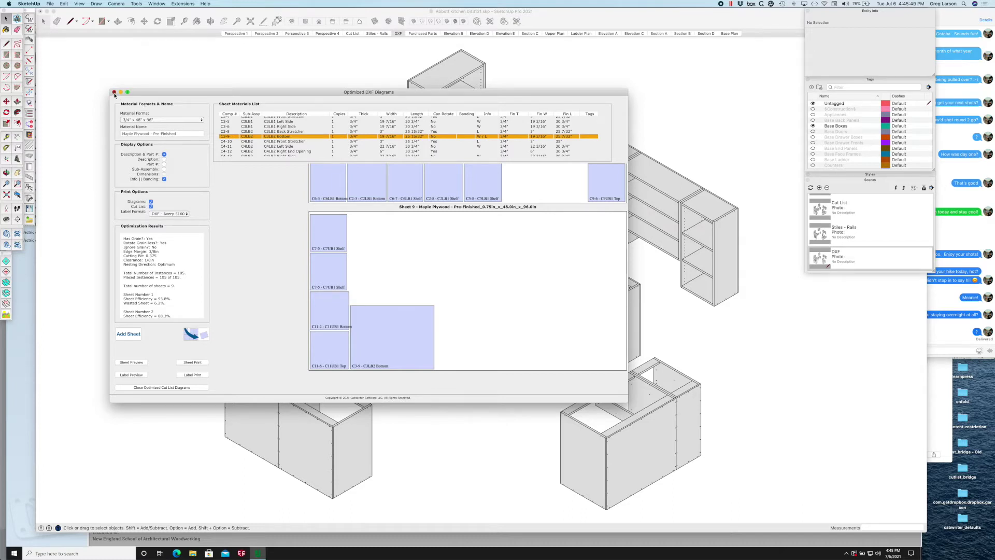
- Close the optimized DXF diagrams and return to the Perspective 1 kitchen scene
{"action": "left_click", "coordinate": [114, 92]}
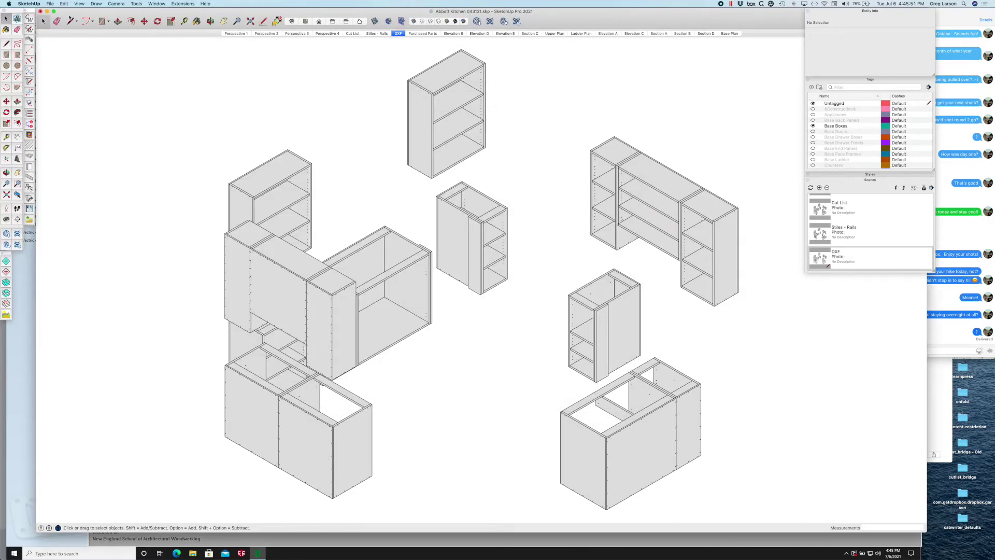
{"action": "left_click", "coordinate": [50, 5]}
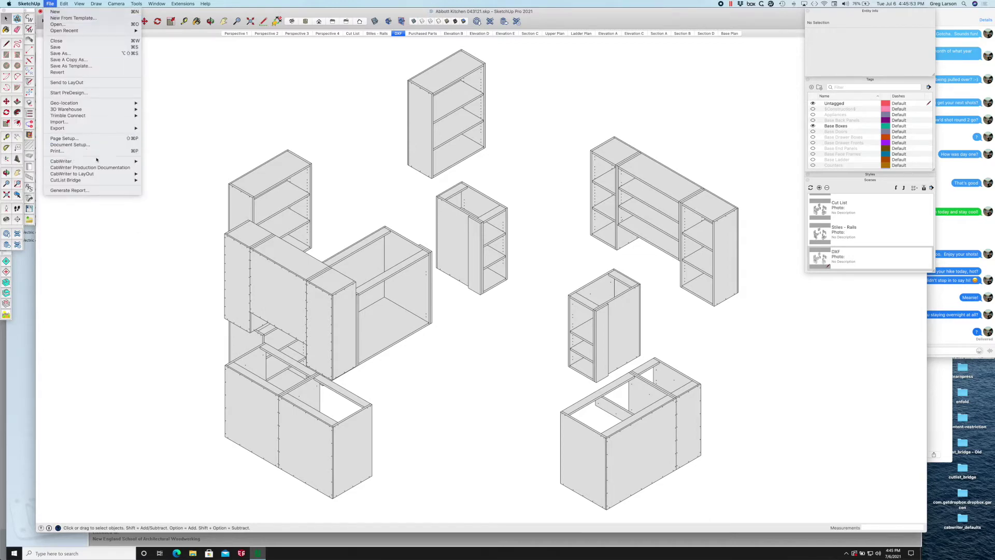
{"action": "left_click", "coordinate": [222, 137]}
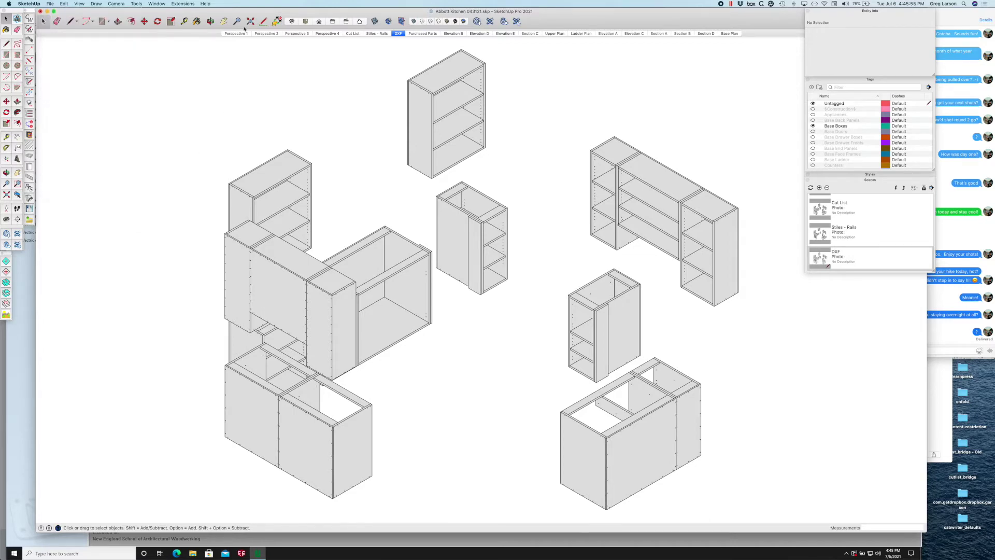
{"action": "left_click", "coordinate": [236, 33]}
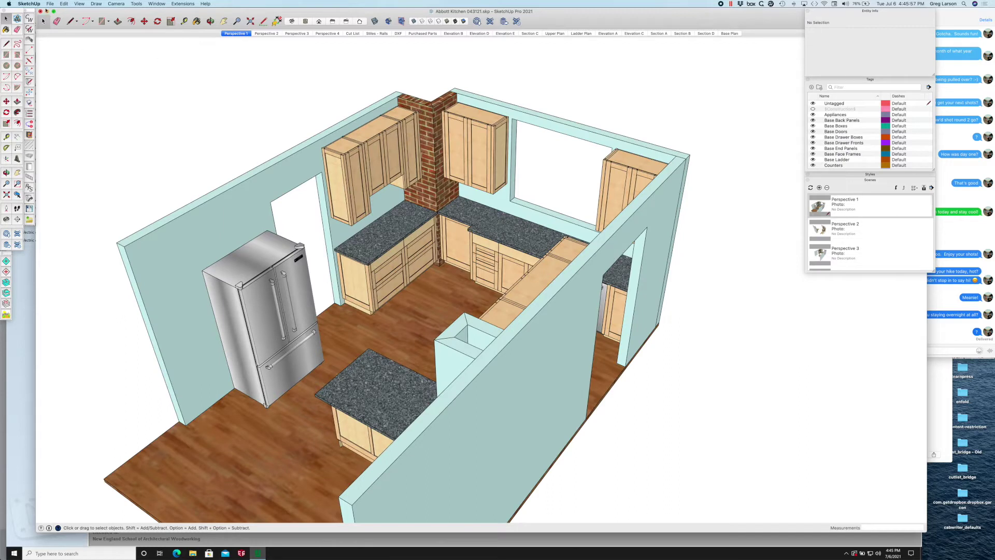
- Generate the CabWriter production documentation reports with the default unit settings
{"action": "left_click", "coordinate": [50, 3]}
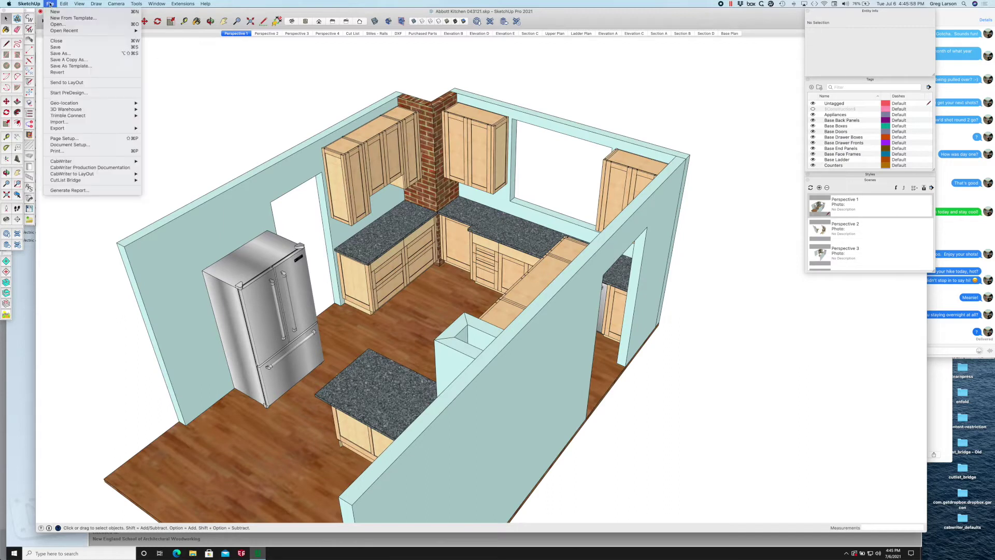
{"action": "left_click", "coordinate": [101, 169]}
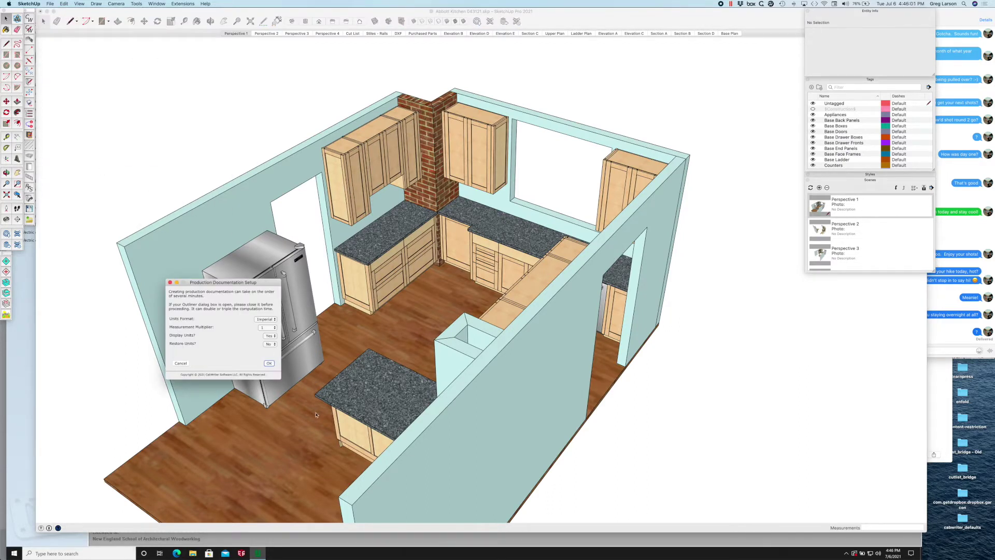
{"action": "left_click", "coordinate": [269, 364]}
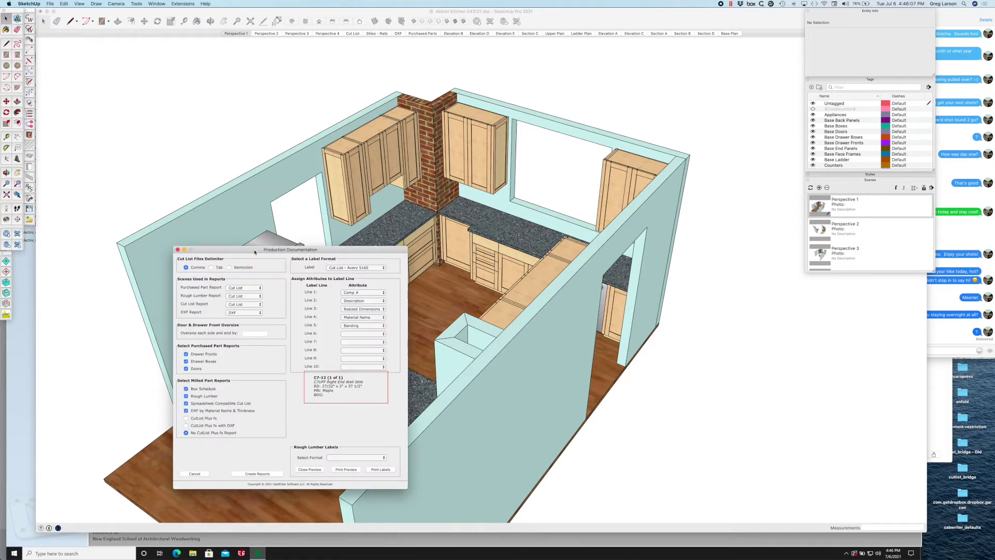
{"action": "left_click_drag", "start_coordinate": [255, 252], "coordinate": [246, 134]}
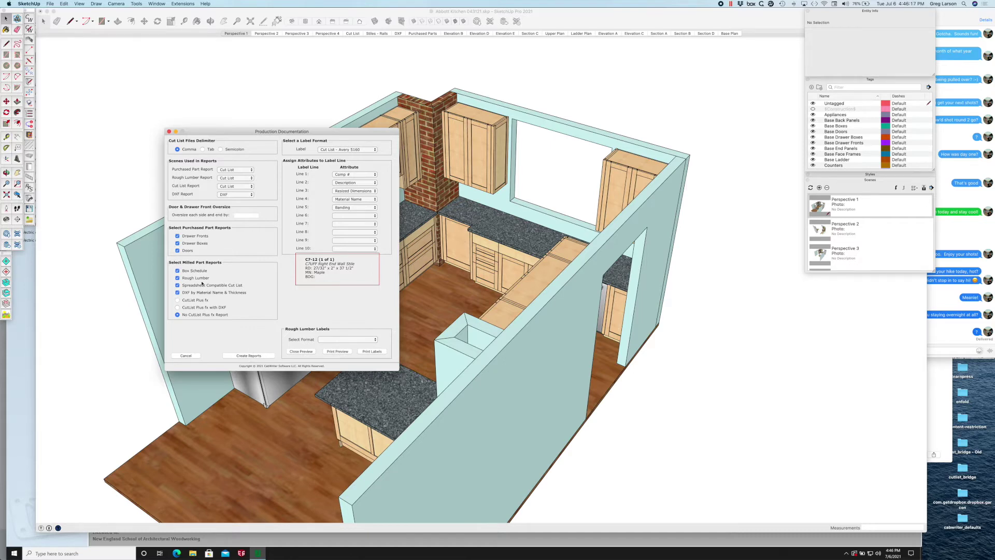
{"action": "left_click", "coordinate": [248, 356]}
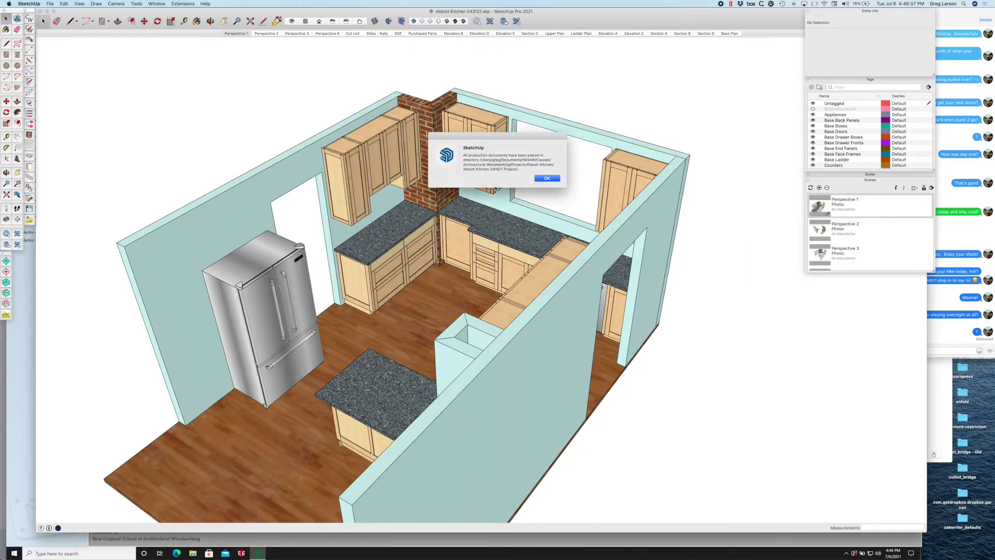
- Acknowledge the reports-saved message, then set saw nesting to Cross Cut and CNC nesting to Optimum
{"action": "left_click", "coordinate": [547, 178]}
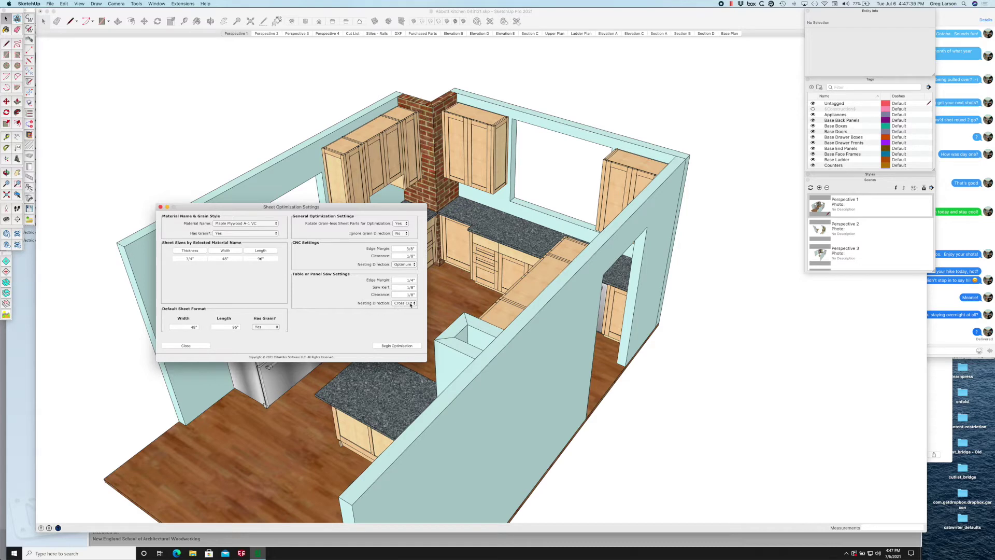
{"action": "left_click", "coordinate": [410, 304]}
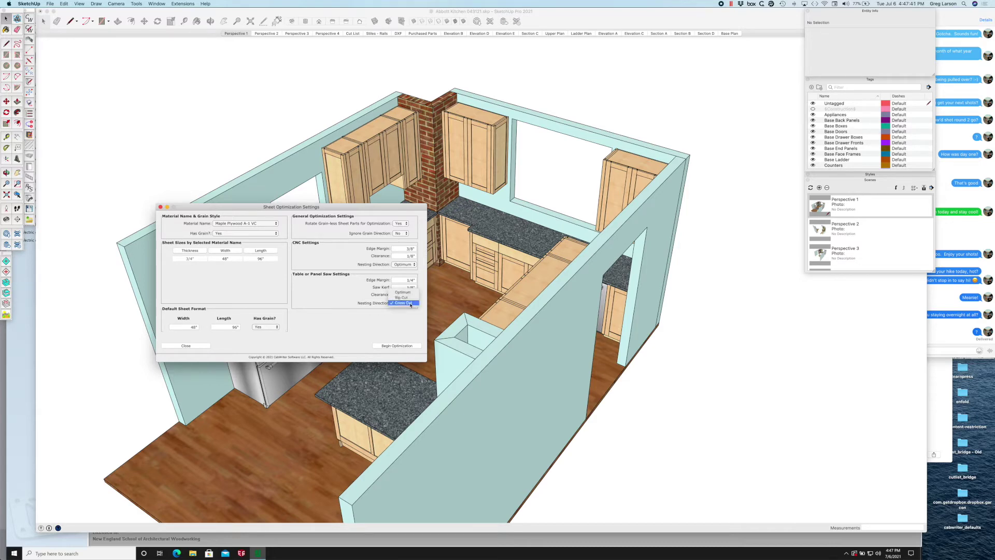
{"action": "left_click", "coordinate": [410, 303]}
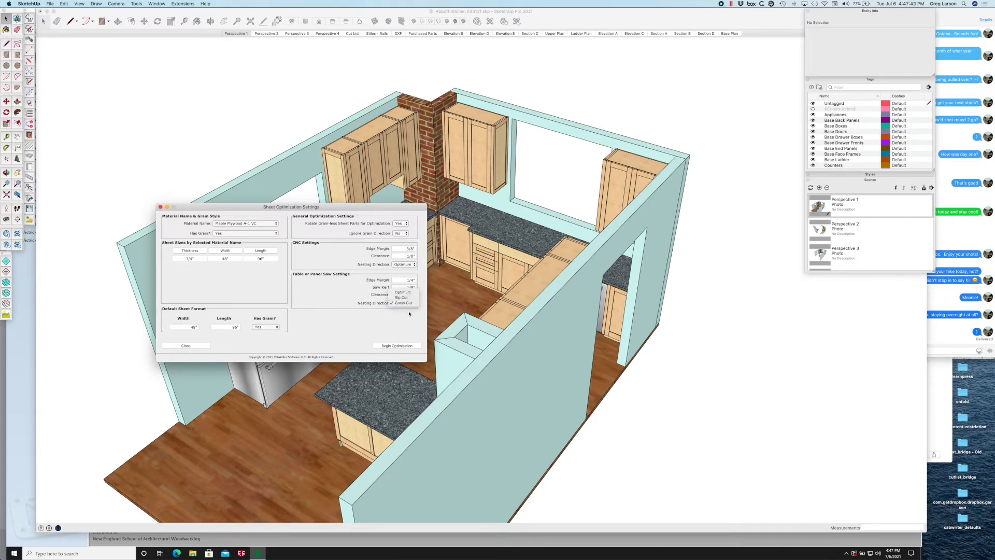
{"action": "left_click", "coordinate": [408, 265]}
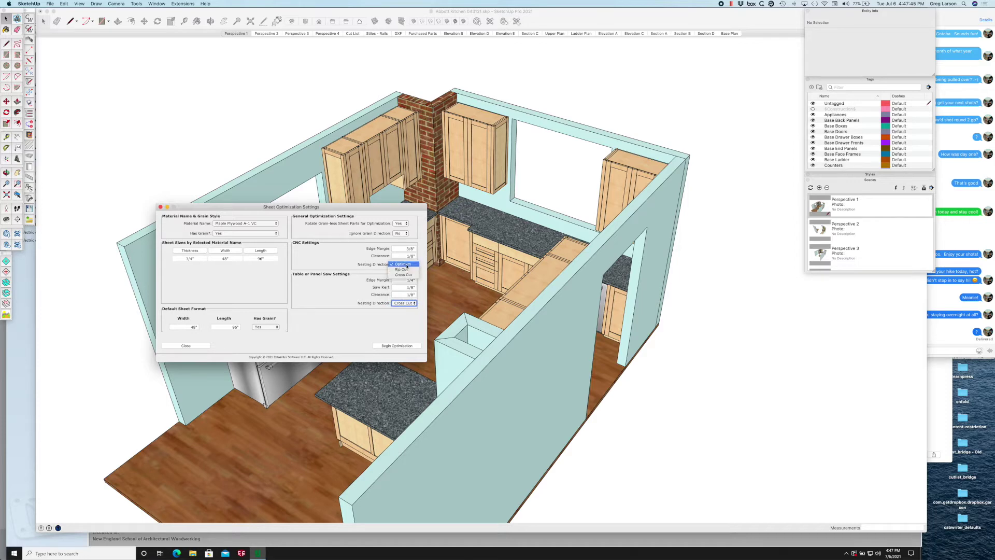
{"action": "left_click", "coordinate": [405, 265]}
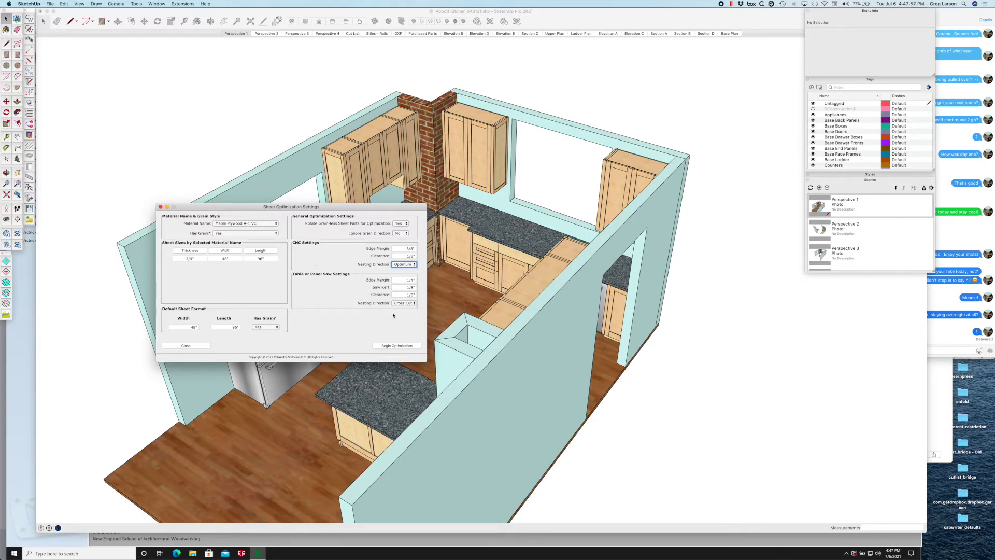
- Run the sheet optimization, review the sheet layouts, and close the Optimized DXF Diagrams window
{"action": "left_click", "coordinate": [391, 347]}
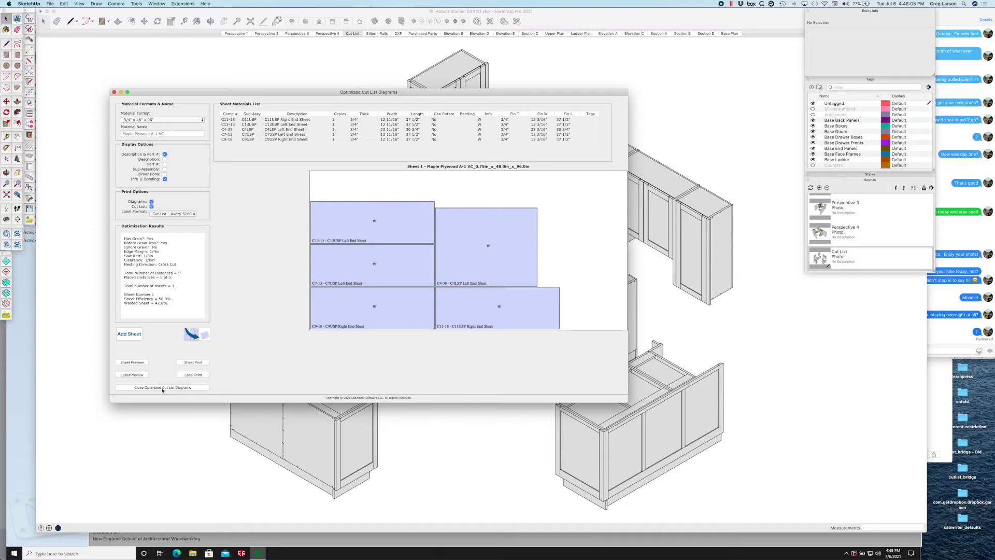
{"action": "left_click", "coordinate": [161, 387]}
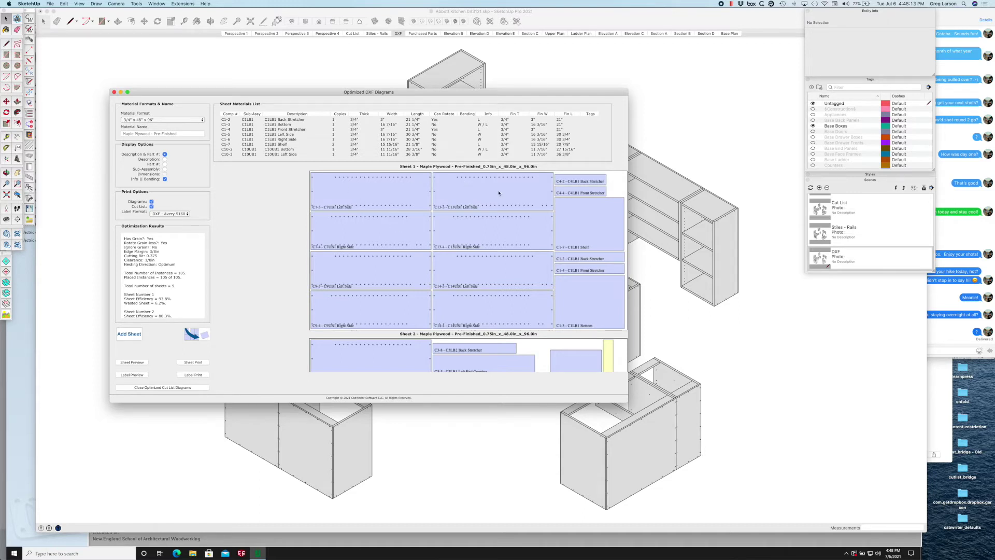
{"action": "scroll", "coordinate": [468, 247], "scroll_direction": "down", "scroll_amount": 10}
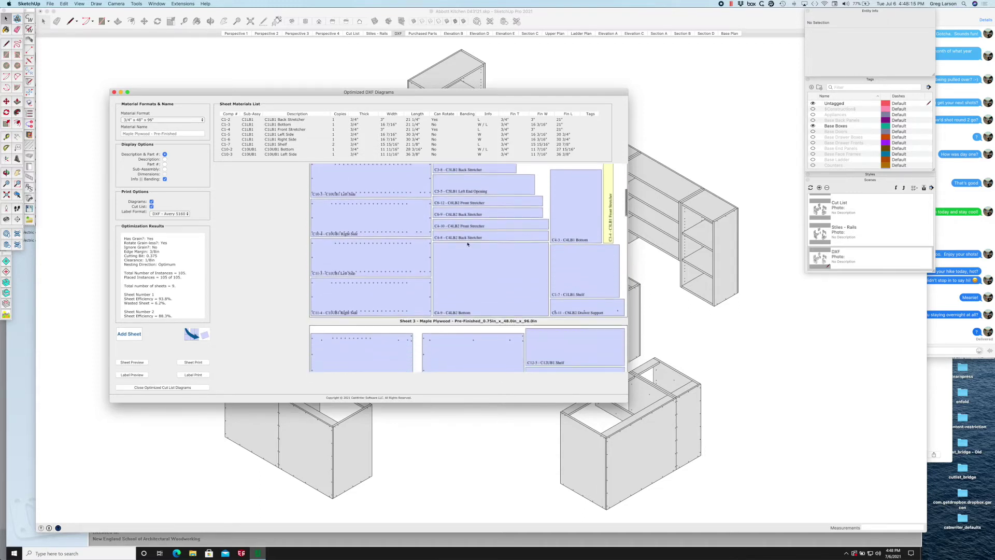
{"action": "scroll", "coordinate": [468, 243], "scroll_direction": "down", "scroll_amount": 3}
{"action": "scroll", "coordinate": [468, 243], "scroll_direction": "up", "scroll_amount": 8}
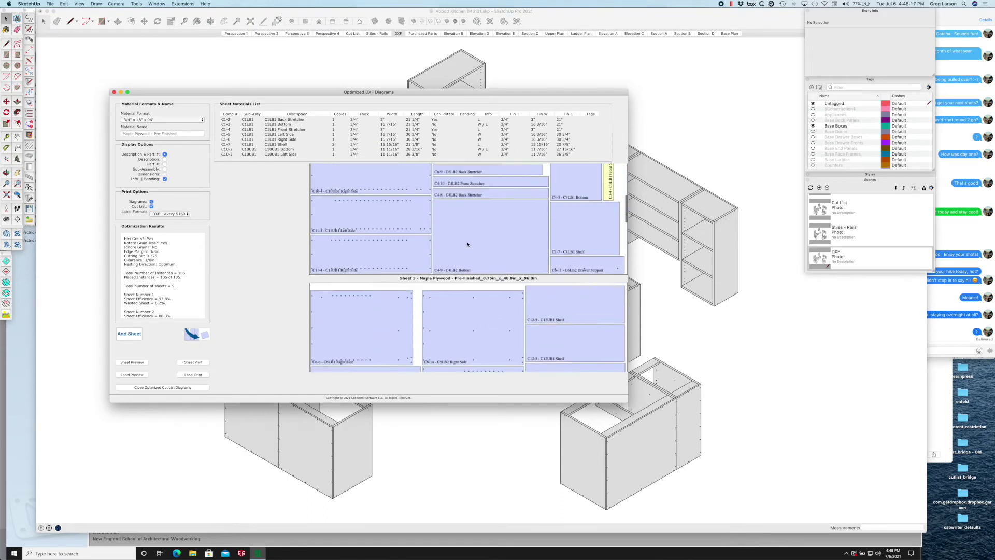
{"action": "scroll", "coordinate": [468, 244], "scroll_direction": "up", "scroll_amount": 5}
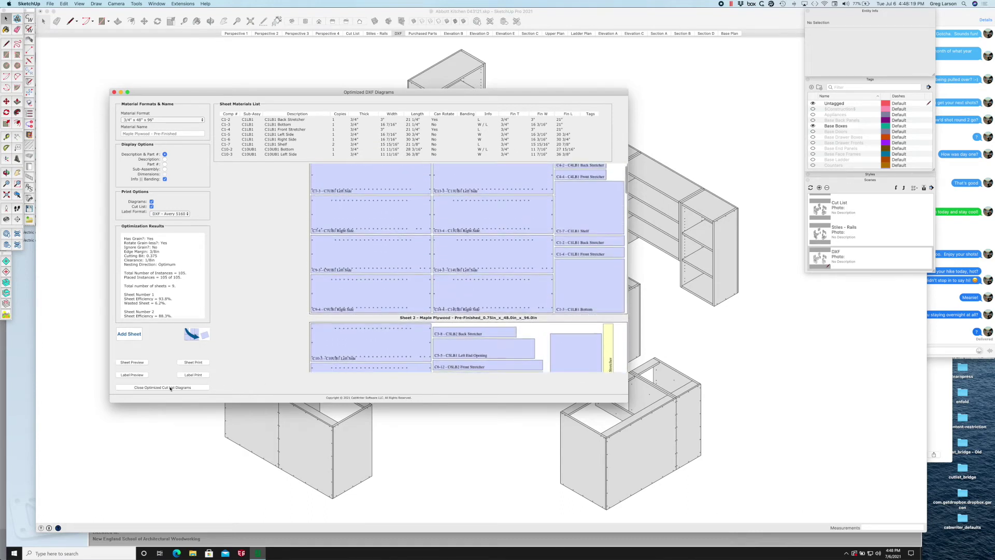
{"action": "left_click", "coordinate": [170, 388]}
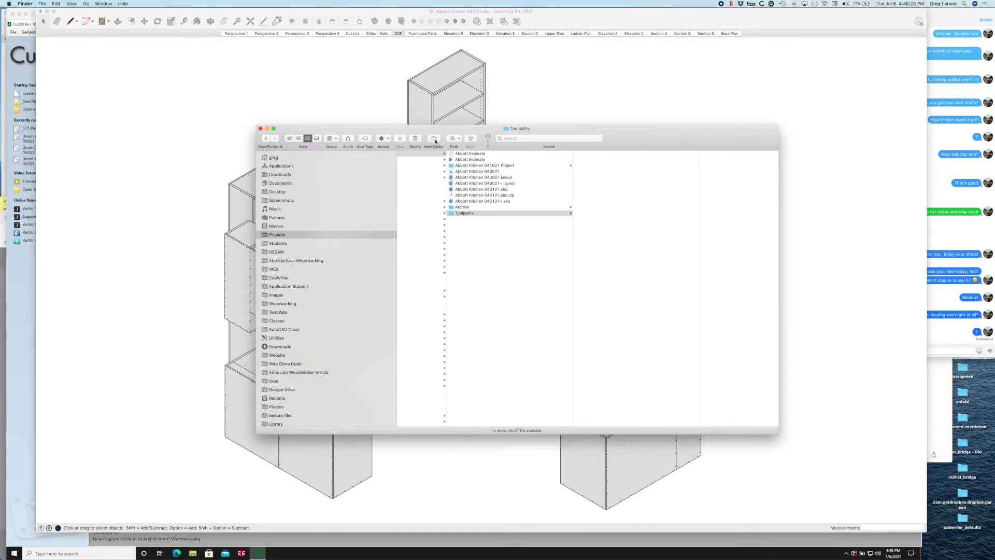
- Browse the Abbott Kitchen 043121 Individual and Integrated DXF folders for the maple plywood part files
{"action": "left_click", "coordinate": [470, 165]}
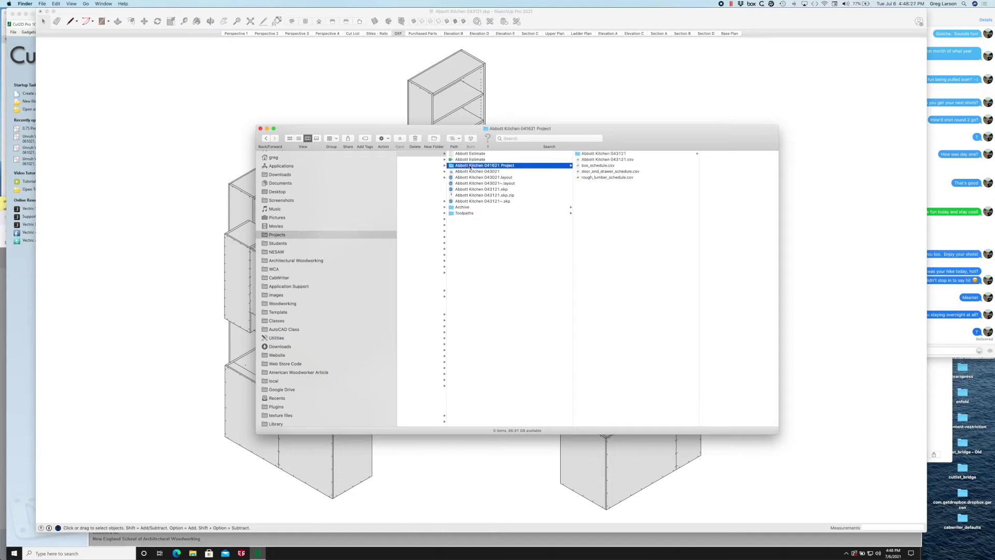
{"action": "left_click", "coordinate": [600, 154]}
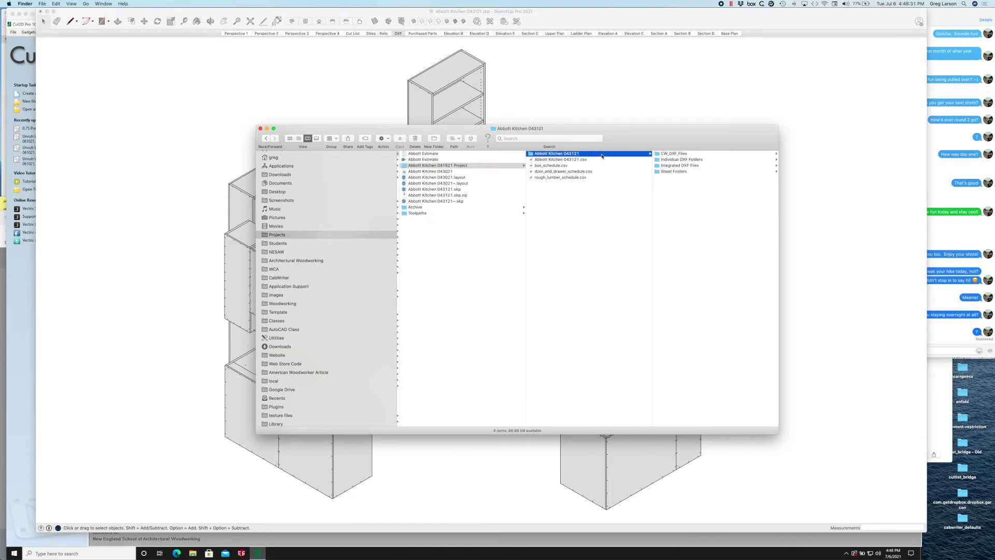
{"action": "left_click", "coordinate": [671, 160]}
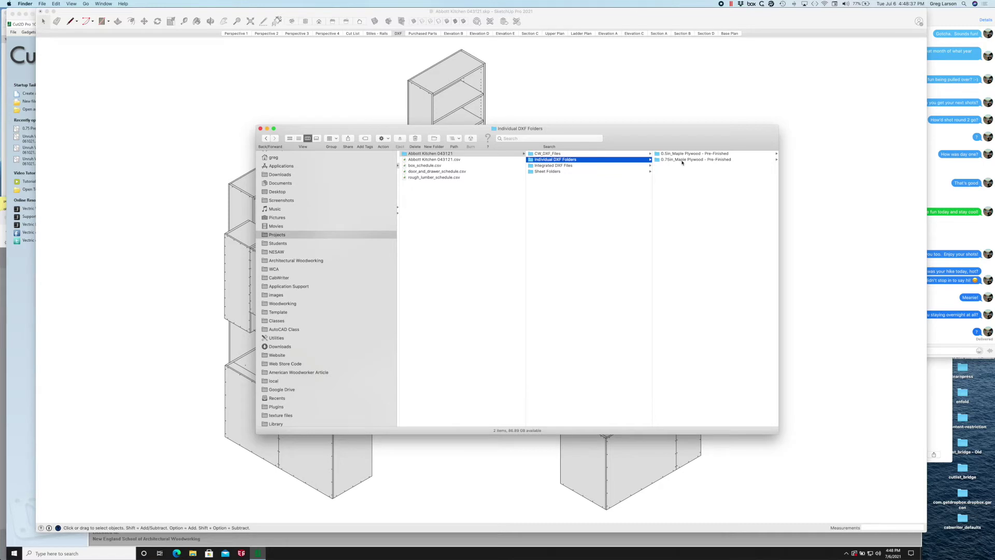
{"action": "left_click", "coordinate": [683, 160]}
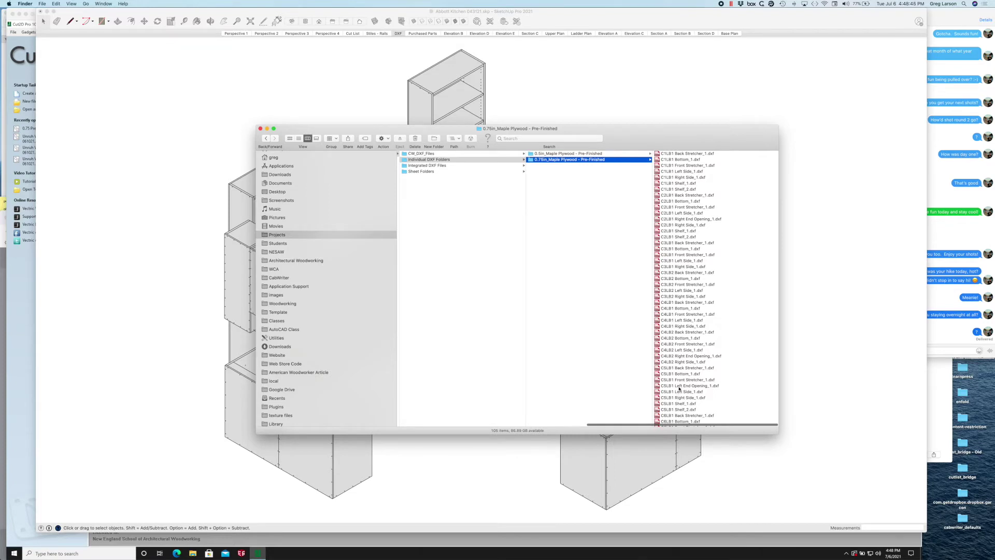
{"action": "left_click", "coordinate": [550, 156]}
{"action": "left_click", "coordinate": [429, 167]}
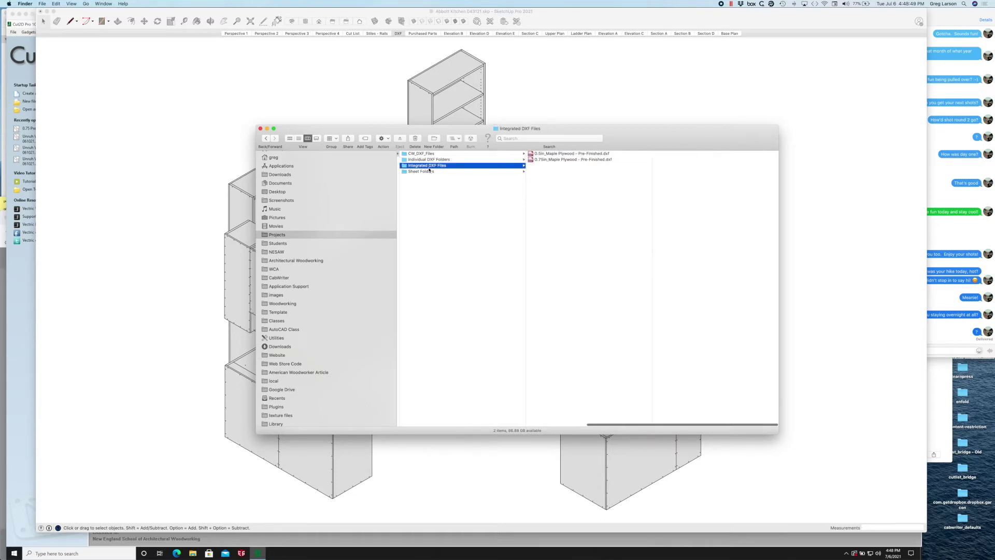
{"action": "left_click", "coordinate": [553, 160]}
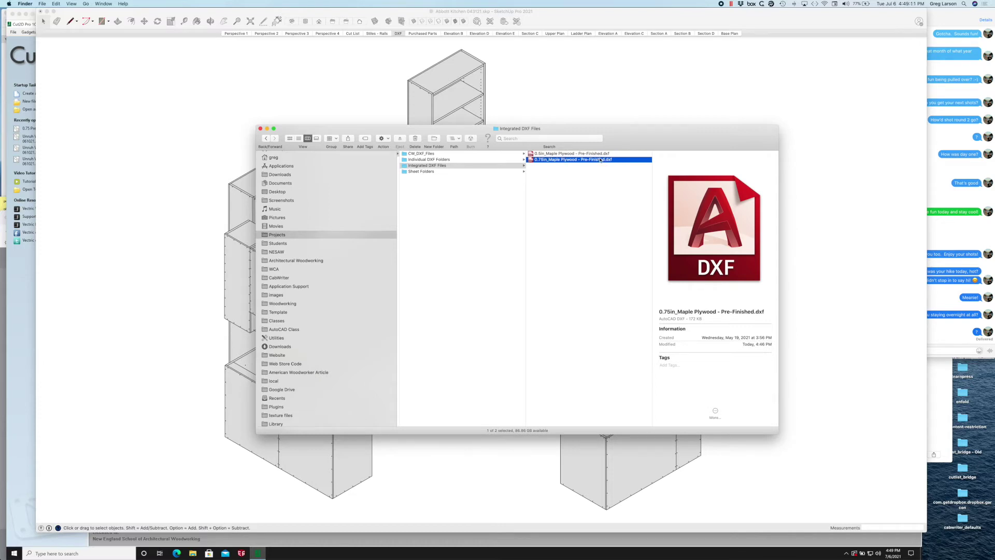
- Open the 0.75in maple plywood sheet folder and preview sheet files S001 through S003
{"action": "left_click", "coordinate": [427, 172]}
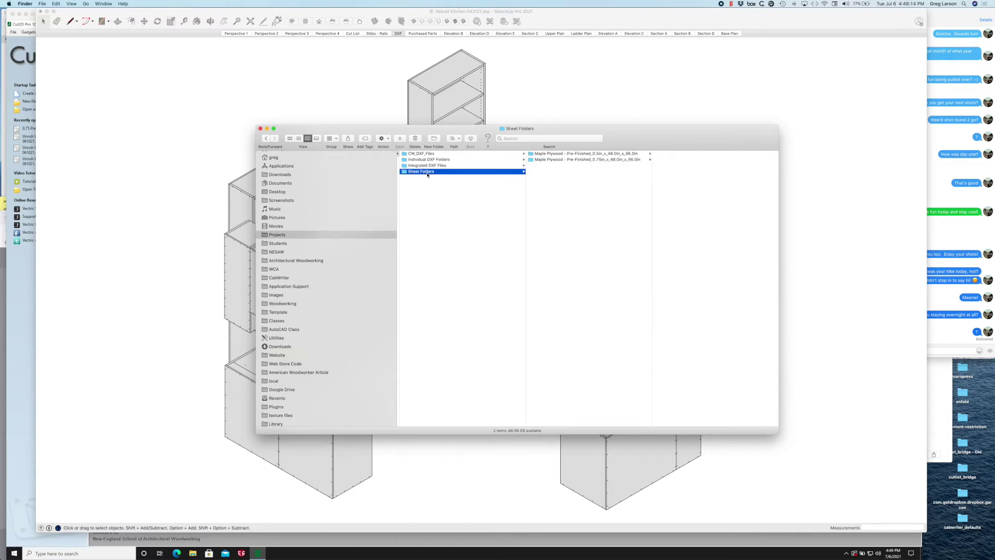
{"action": "left_click", "coordinate": [572, 161]}
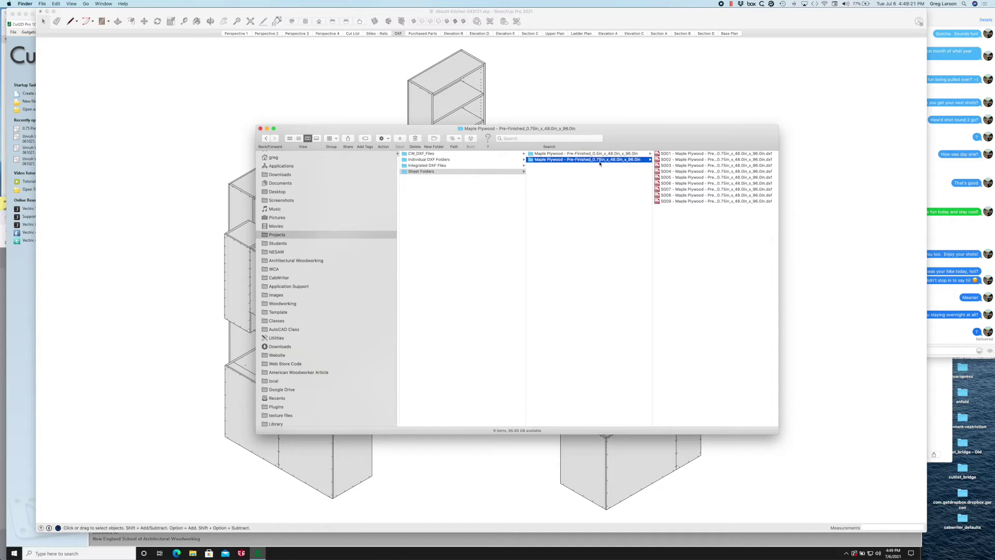
{"action": "left_click", "coordinate": [689, 154]}
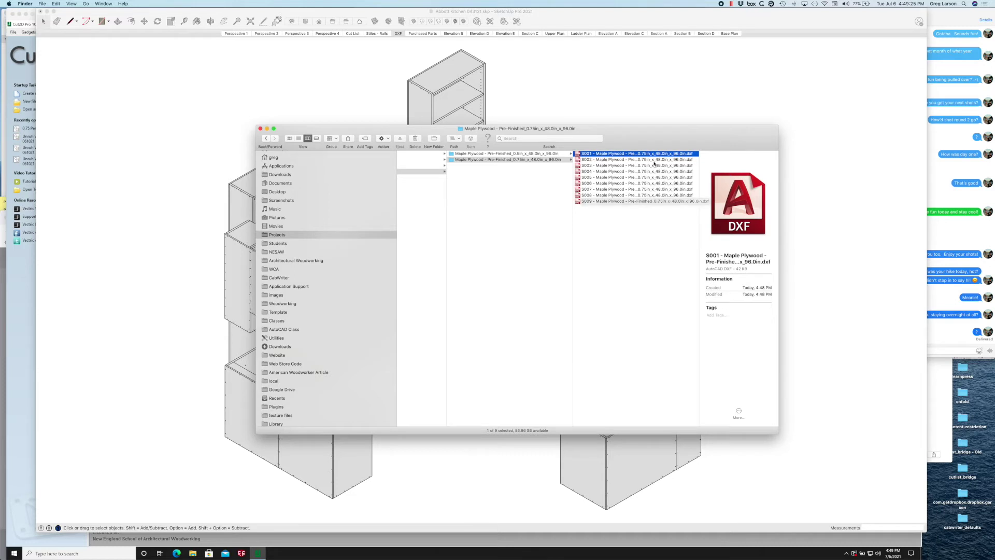
{"action": "left_click", "coordinate": [630, 160]}
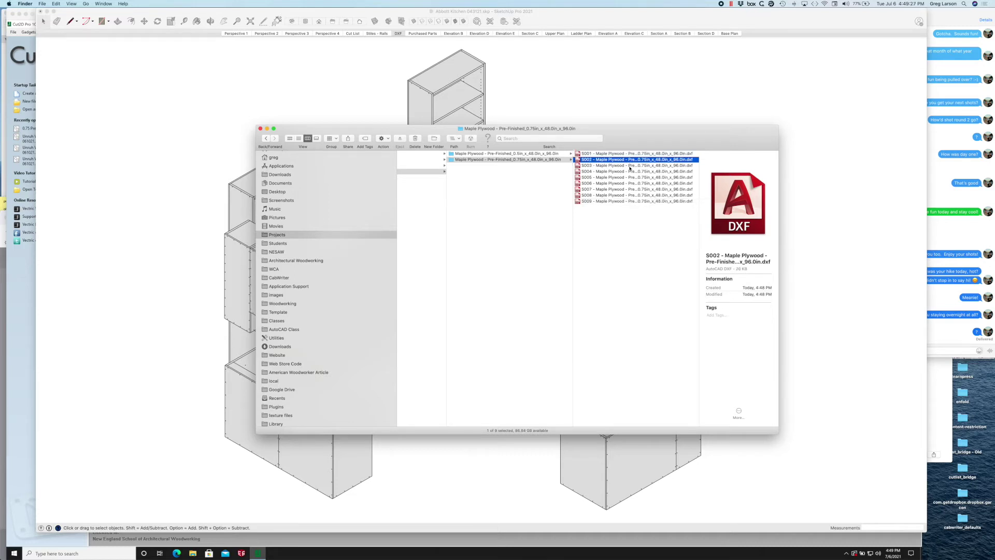
{"action": "left_click", "coordinate": [630, 166]}
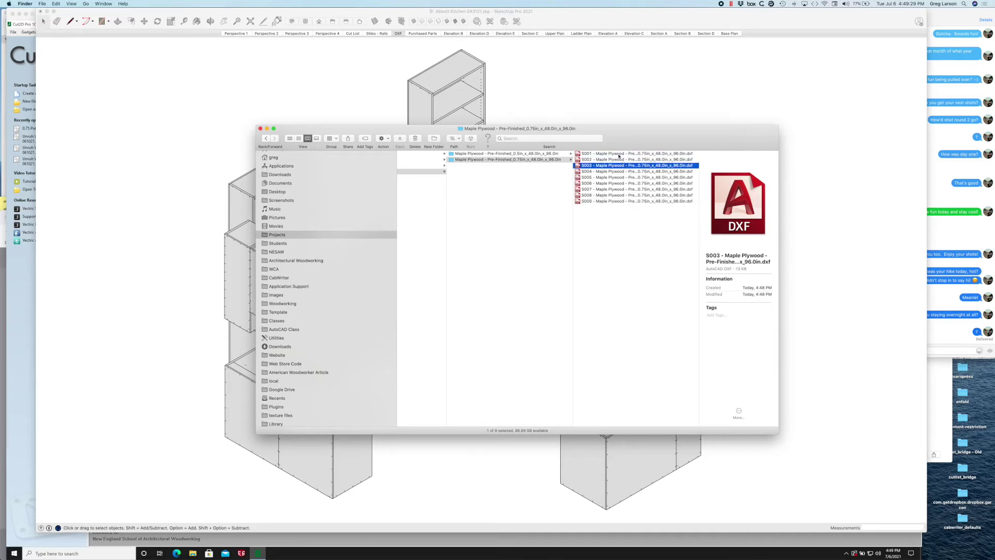
{"action": "left_click", "coordinate": [619, 155]}
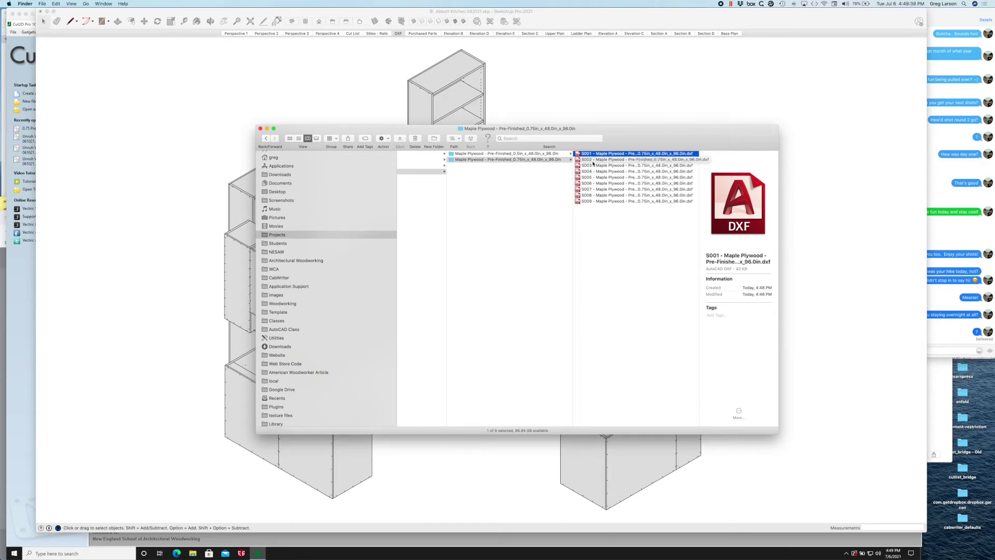
{"action": "mouse_move", "coordinate": [644, 554]}
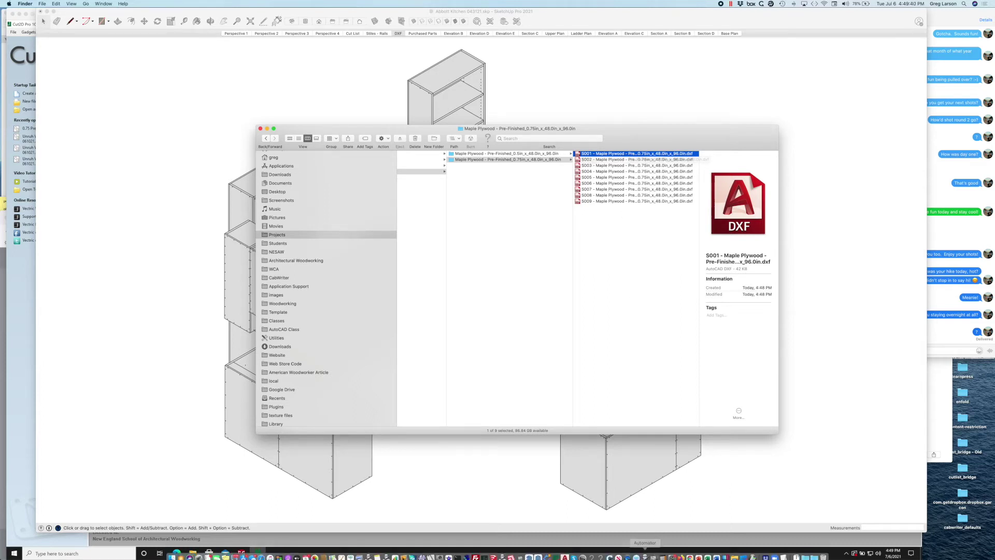
- Switch to Cut2D Pro and start a new blank job sized 96 x 48 x 0.75 inches
{"action": "left_click", "coordinate": [556, 553]}
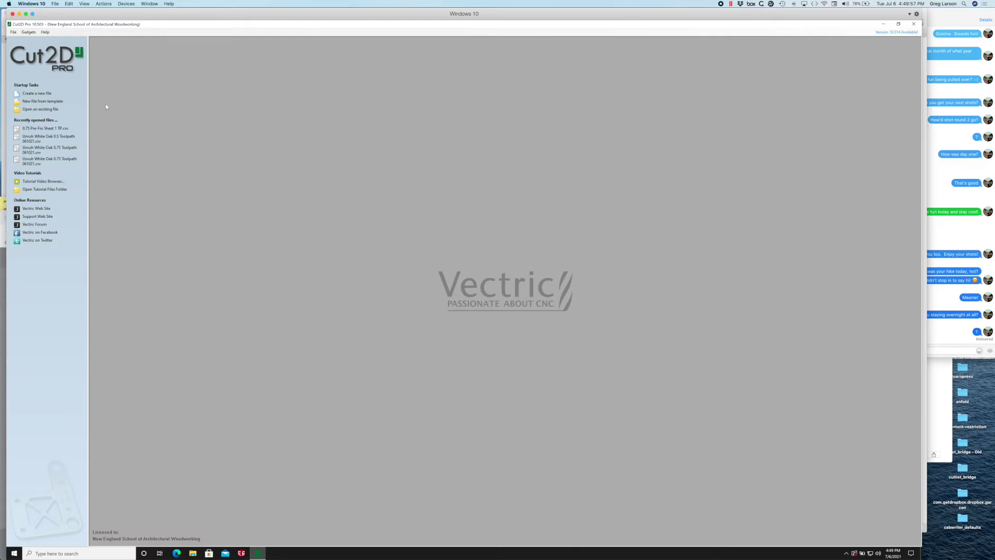
{"action": "left_click", "coordinate": [37, 93]}
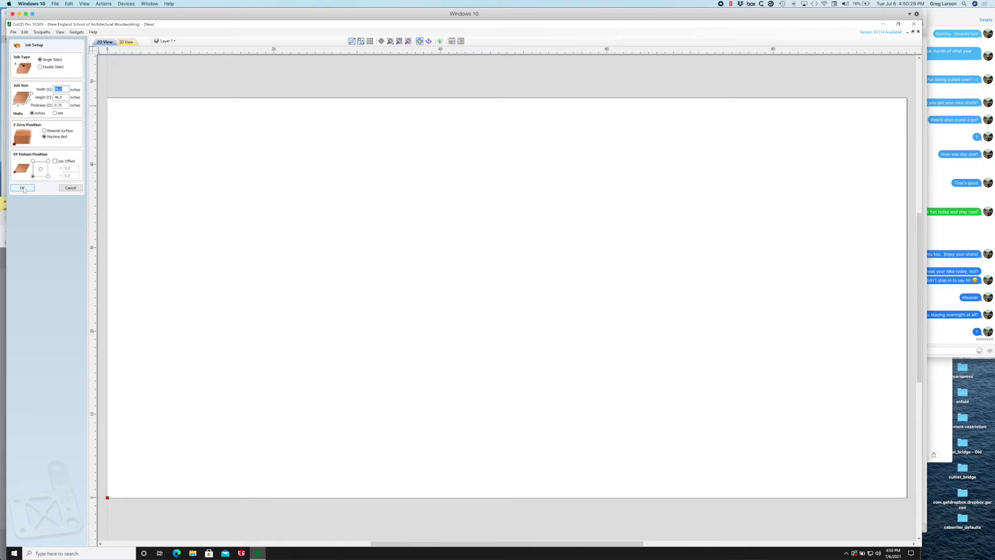
{"action": "left_click", "coordinate": [23, 188]}
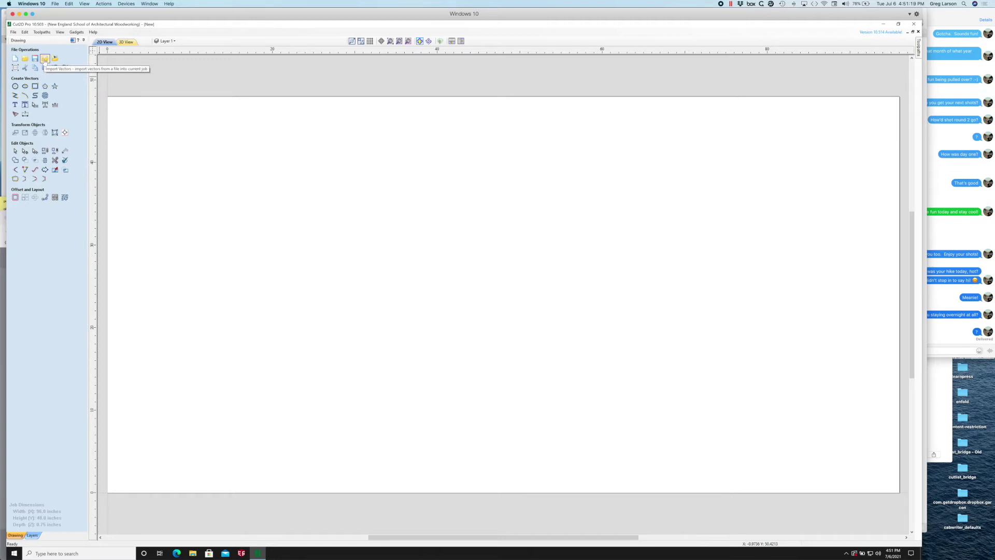
- Launch Import Vectors from the Drawing tab's File Operations
{"action": "left_click", "coordinate": [44, 58]}
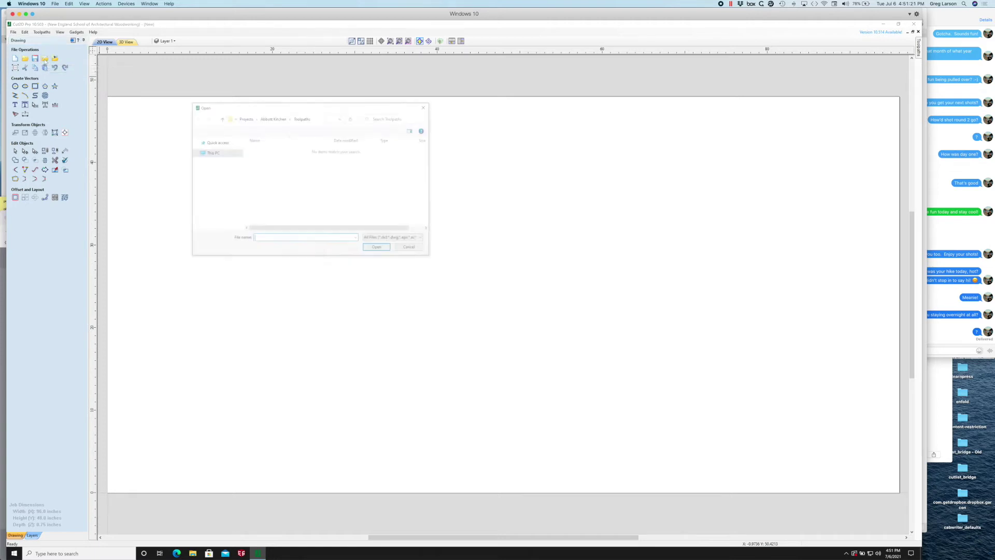
- Navigate to Sheet Folders > Maple Plywood 0.75in and import sheet file S001
{"action": "left_click_drag", "start_coordinate": [240, 203], "coordinate": [241, 182]}
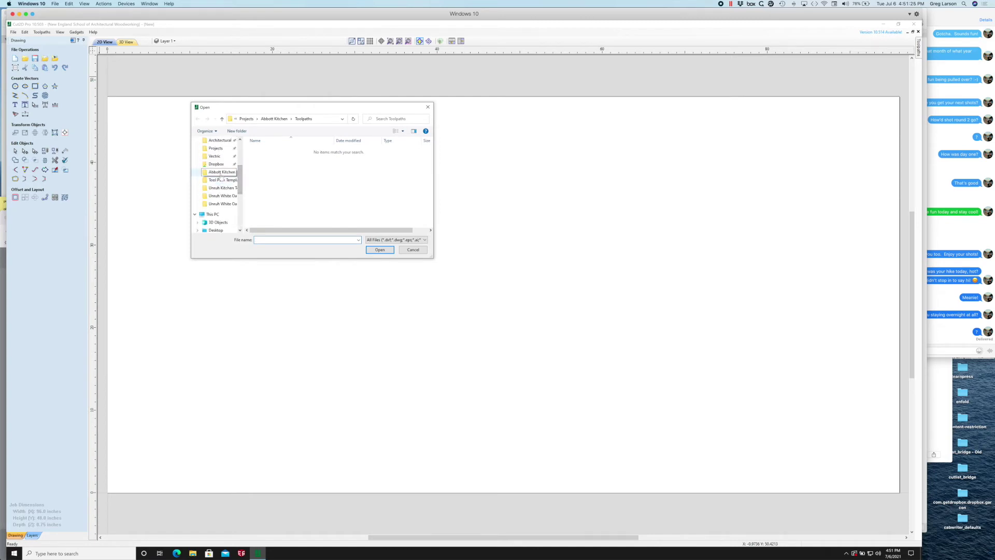
{"action": "left_click", "coordinate": [220, 171]}
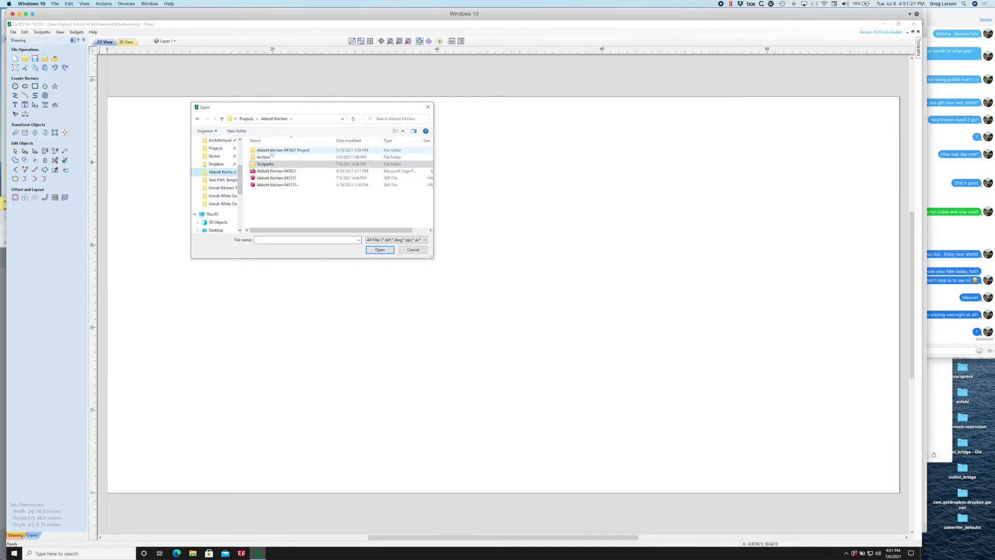
{"action": "double_click", "coordinate": [271, 150]}
{"action": "double_click", "coordinate": [272, 150]}
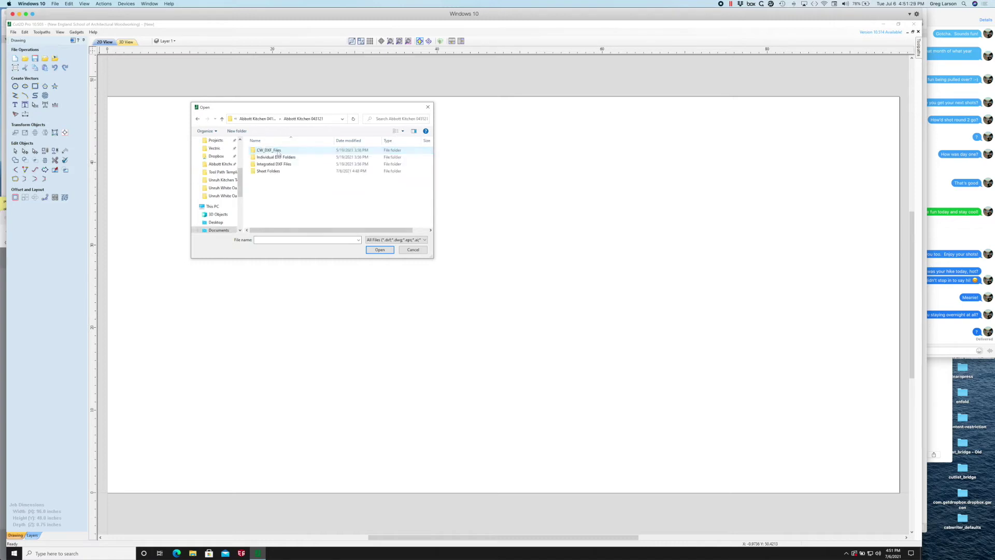
{"action": "double_click", "coordinate": [269, 171]}
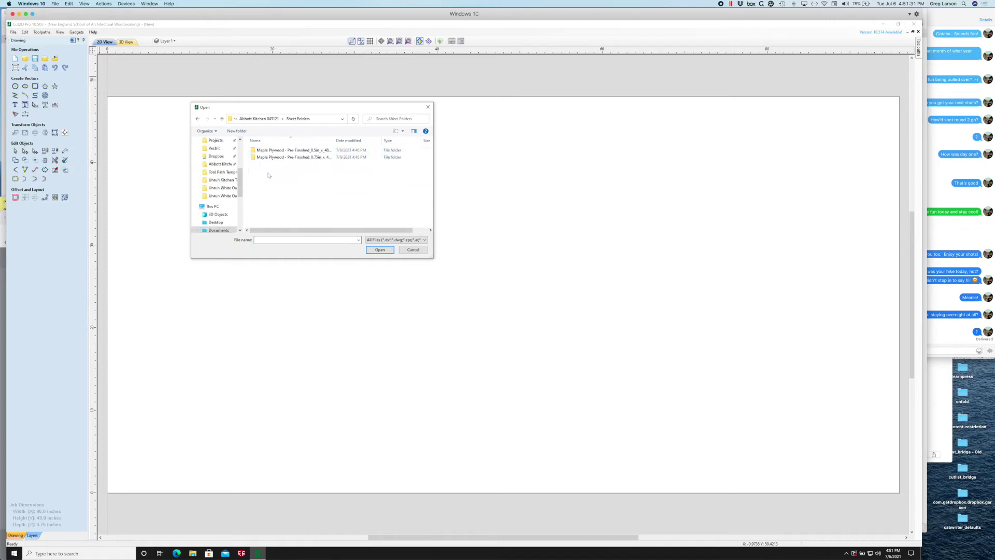
{"action": "double_click", "coordinate": [293, 158]}
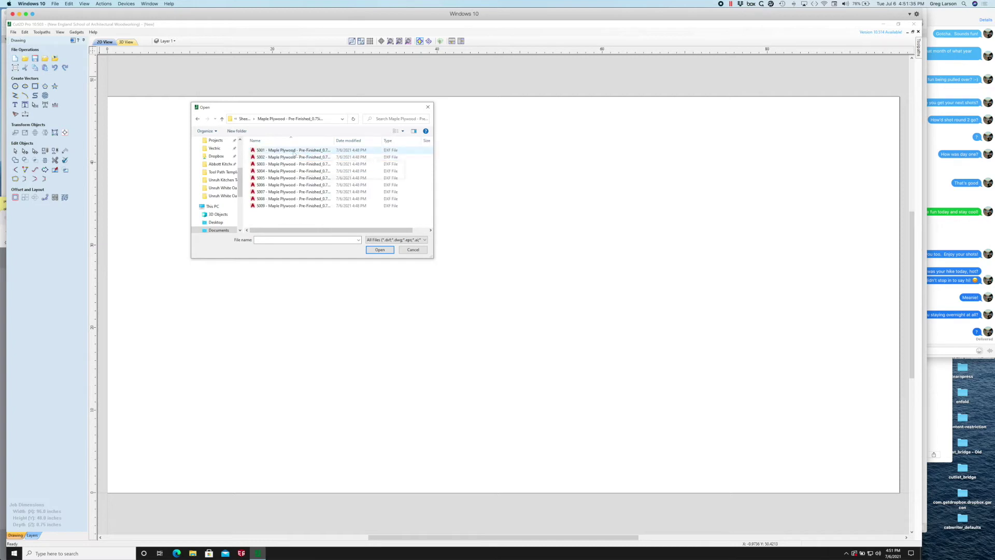
{"action": "double_click", "coordinate": [294, 151]}
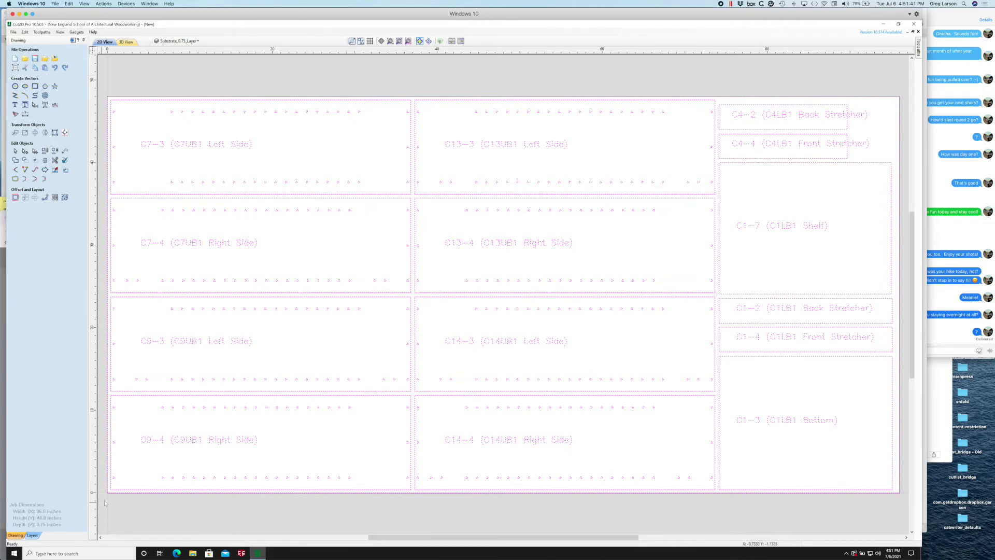
- Select the 96 x 48 outer sheet boundary rectangle and delete it from the right-click menu
{"action": "left_click", "coordinate": [240, 81]}
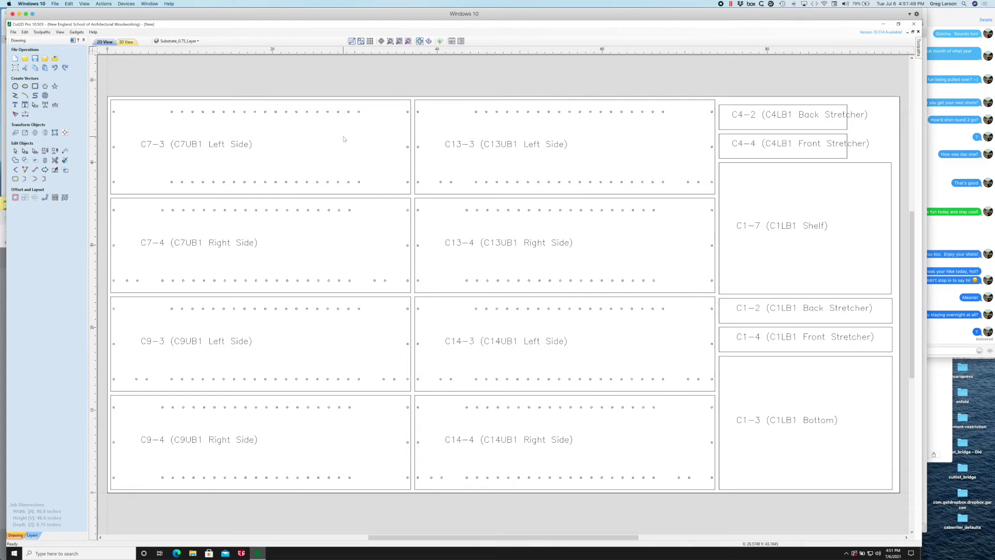
{"action": "left_click", "coordinate": [300, 98]}
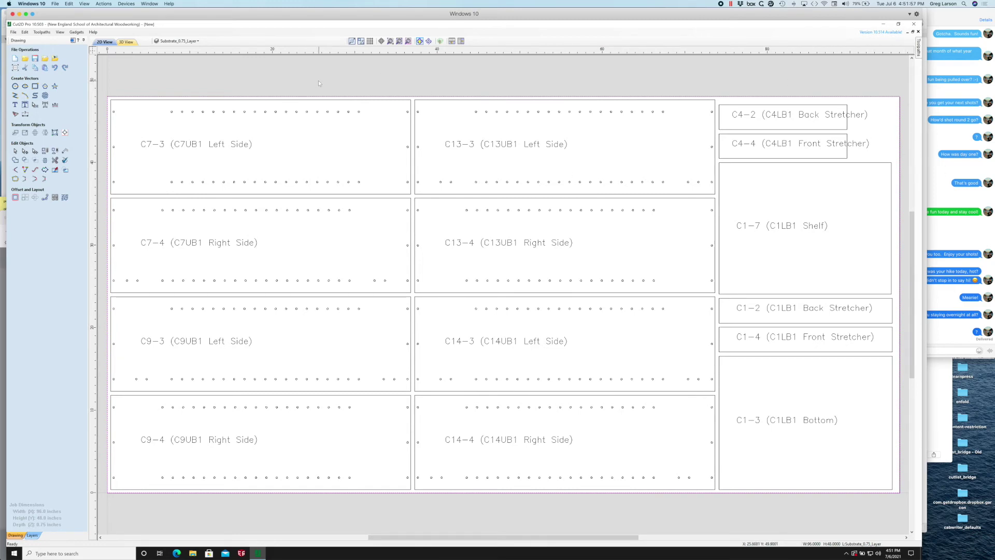
{"action": "left_click", "coordinate": [220, 45]}
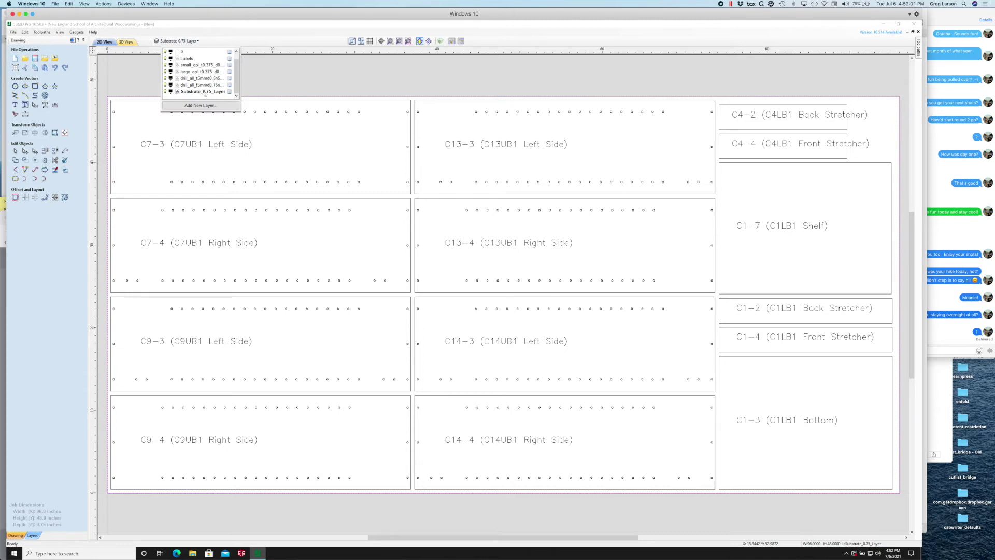
{"action": "left_click", "coordinate": [274, 90]}
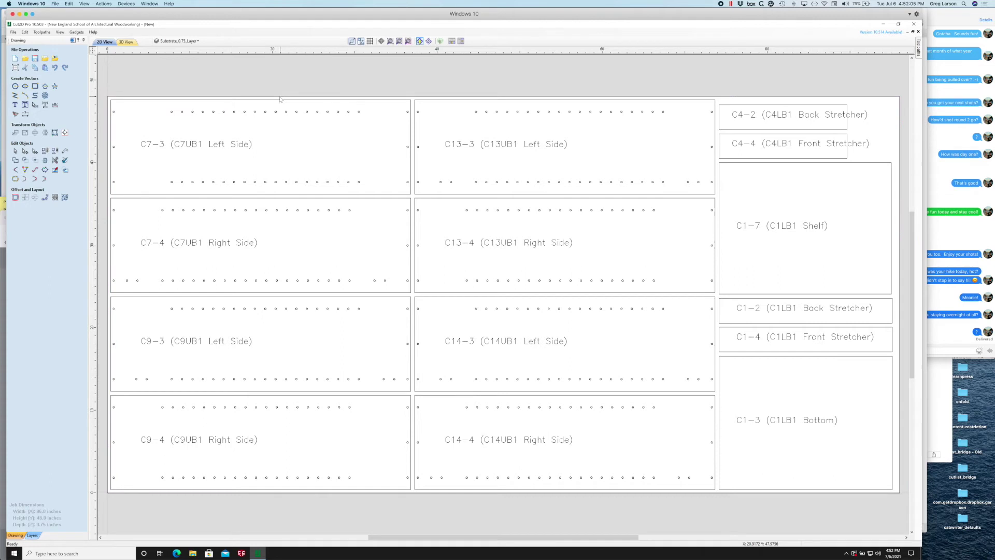
{"action": "left_click", "coordinate": [280, 99]}
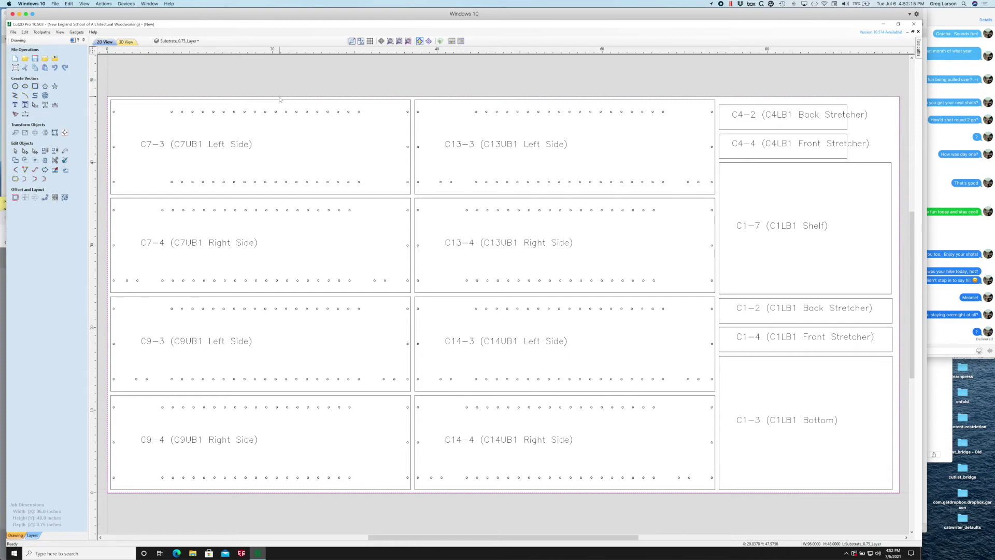
{"action": "right_click", "coordinate": [279, 99]}
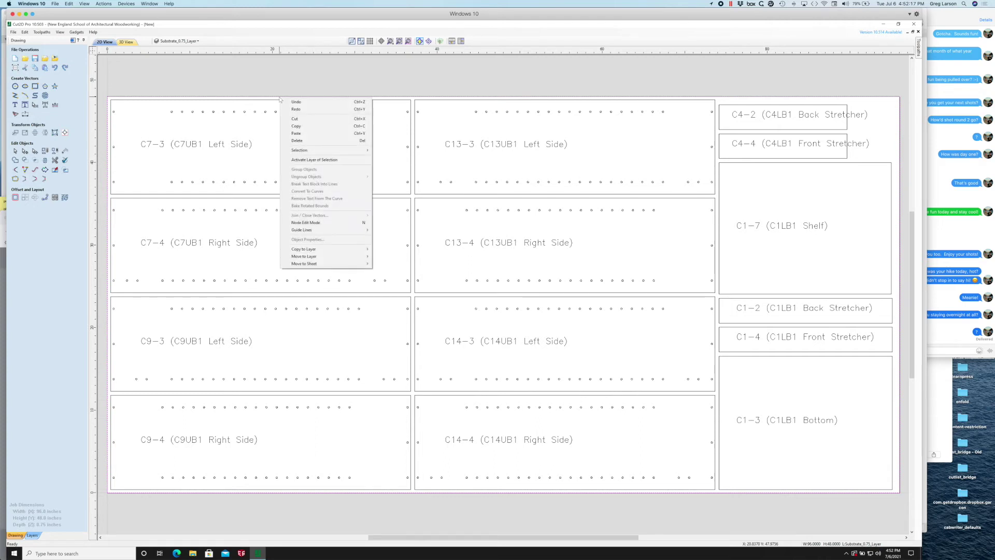
{"action": "left_click", "coordinate": [303, 141]}
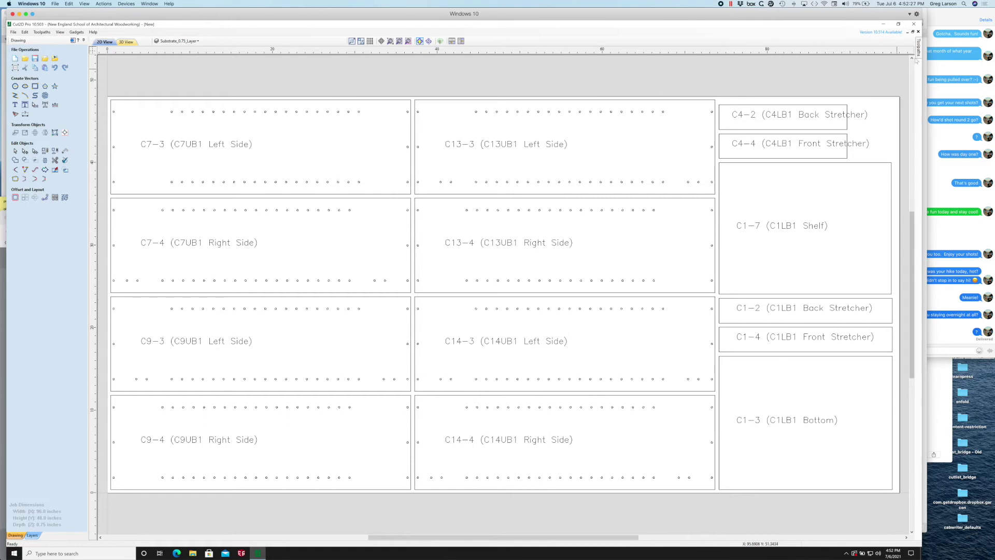
- Pin the Toolpaths panel open and review the layer list, including Substrate_0.75_Layer
{"action": "left_click", "coordinate": [911, 41]}
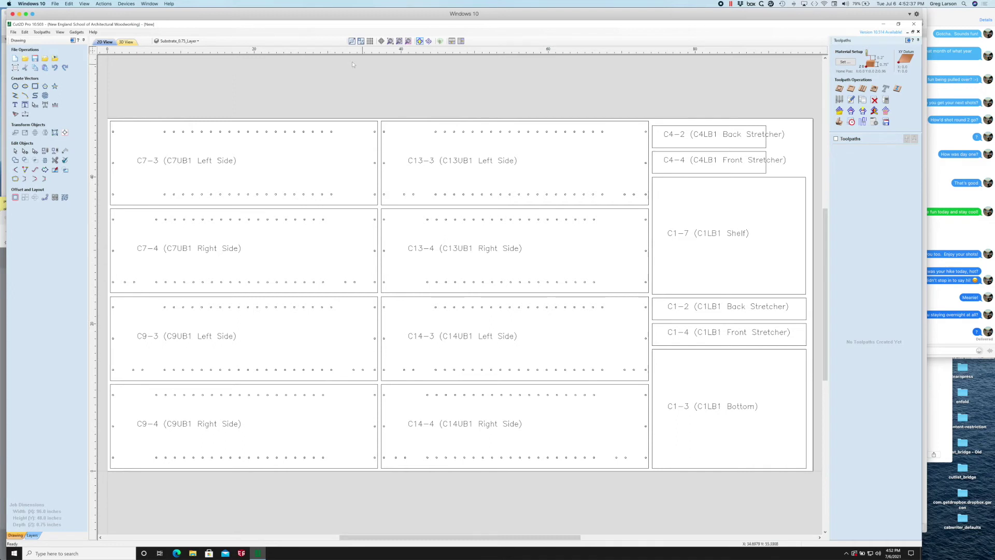
{"action": "left_click", "coordinate": [197, 41]}
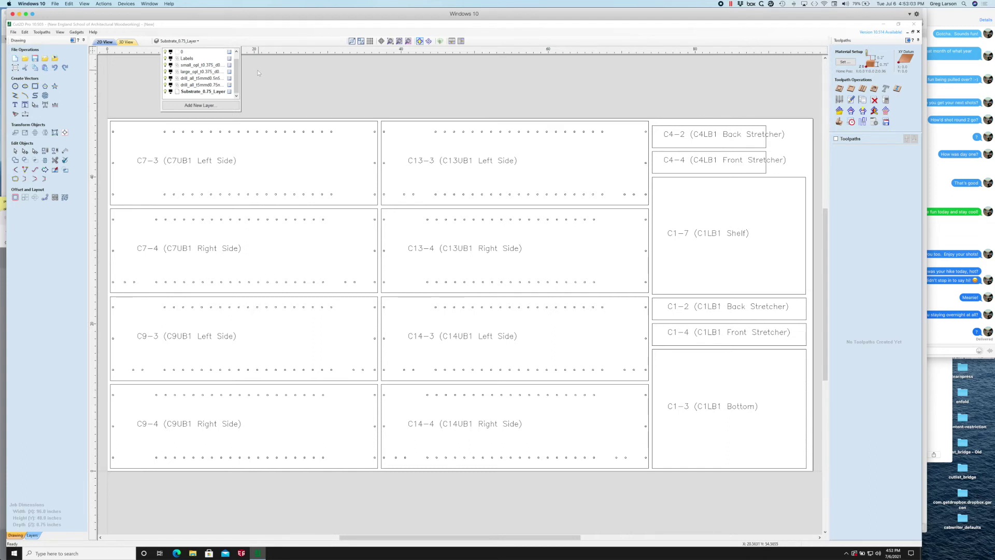
{"action": "left_click", "coordinate": [258, 75]}
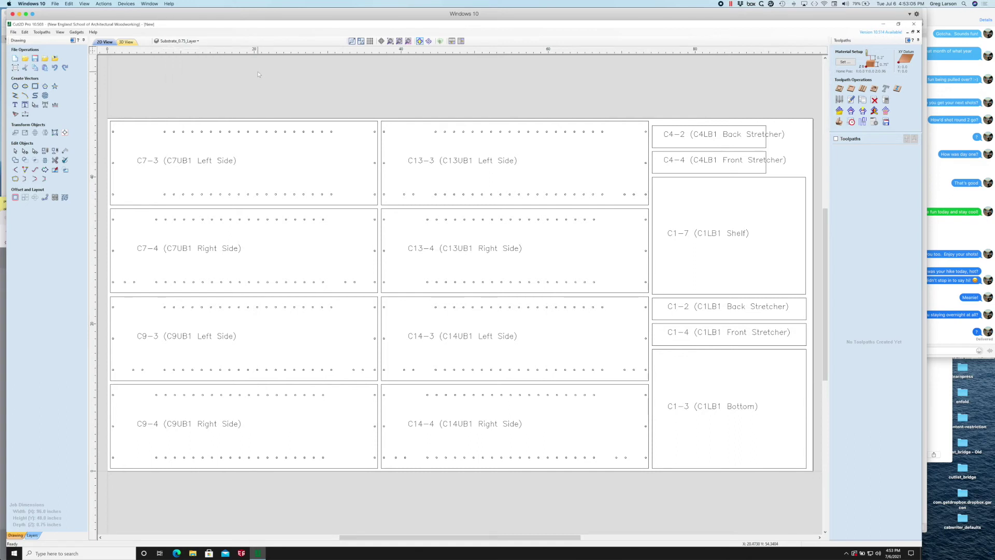
{"action": "left_click", "coordinate": [49, 33]}
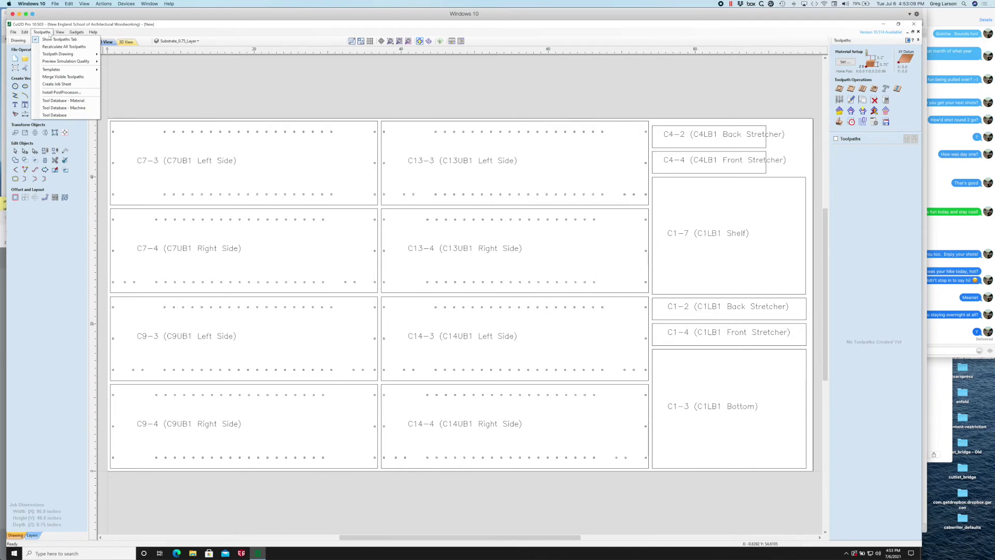
- Load the No Pocket carcass template from Tool Path Templates, adding four S1 toolpaths, then recalculate
{"action": "mouse_move", "coordinate": [61, 71]}
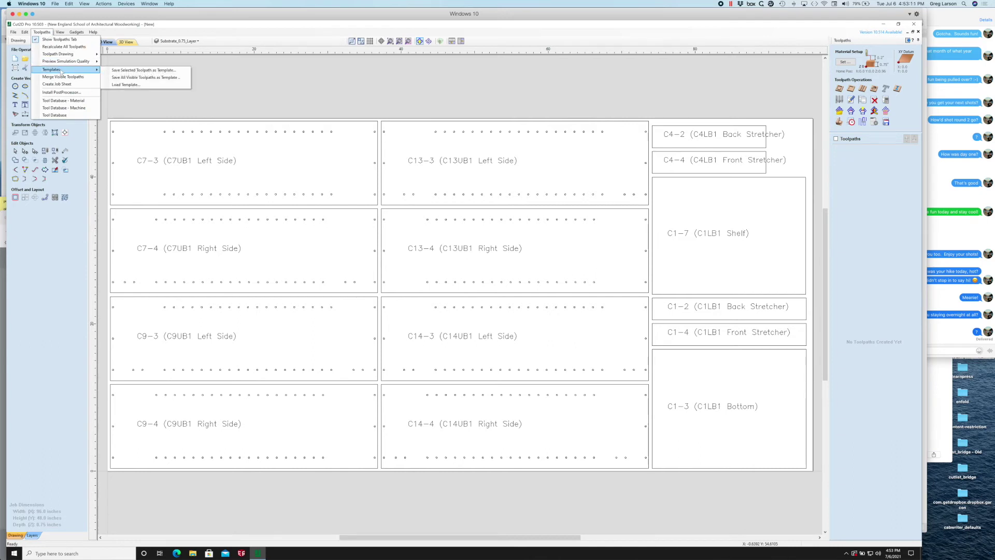
{"action": "left_click", "coordinate": [125, 85]}
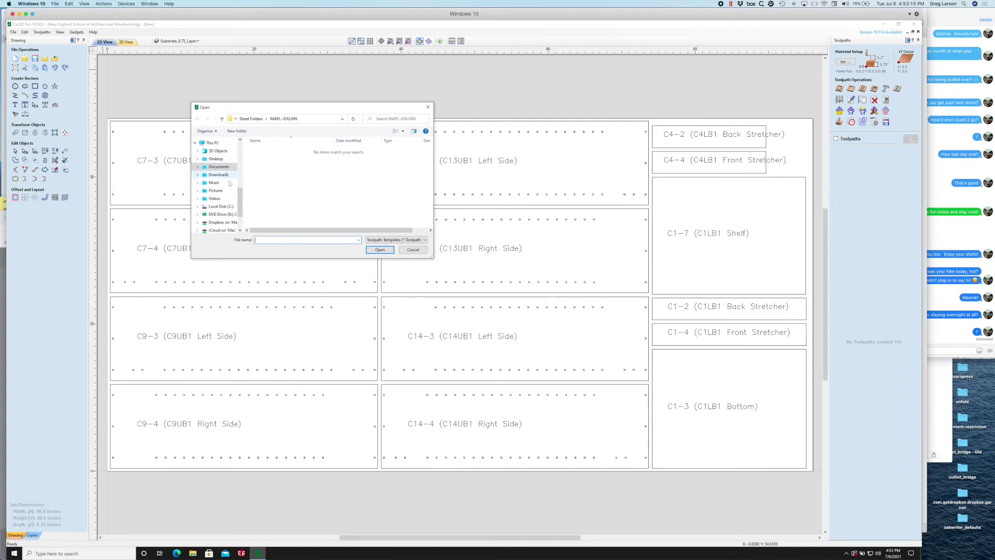
{"action": "scroll", "coordinate": [226, 190], "scroll_direction": "up", "scroll_amount": 4}
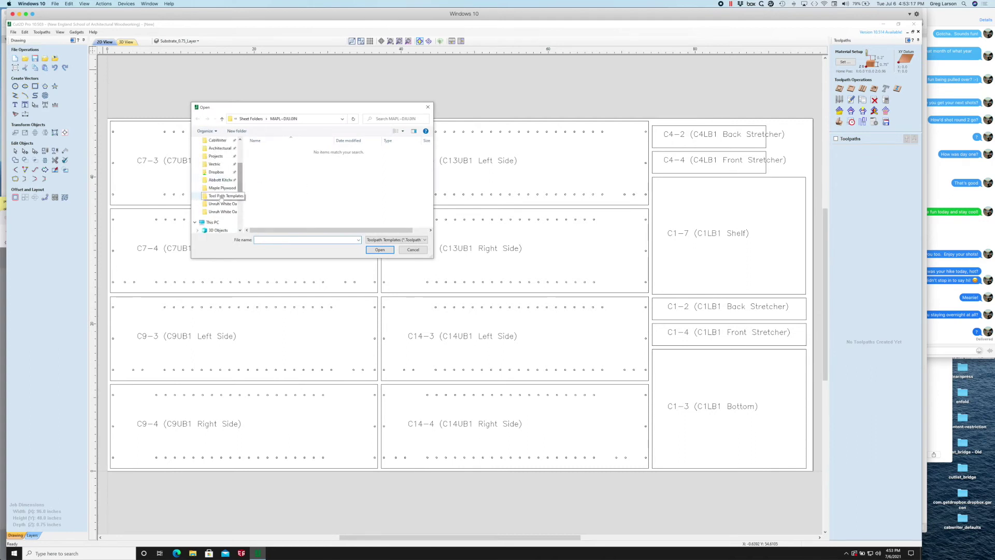
{"action": "left_click", "coordinate": [221, 197]}
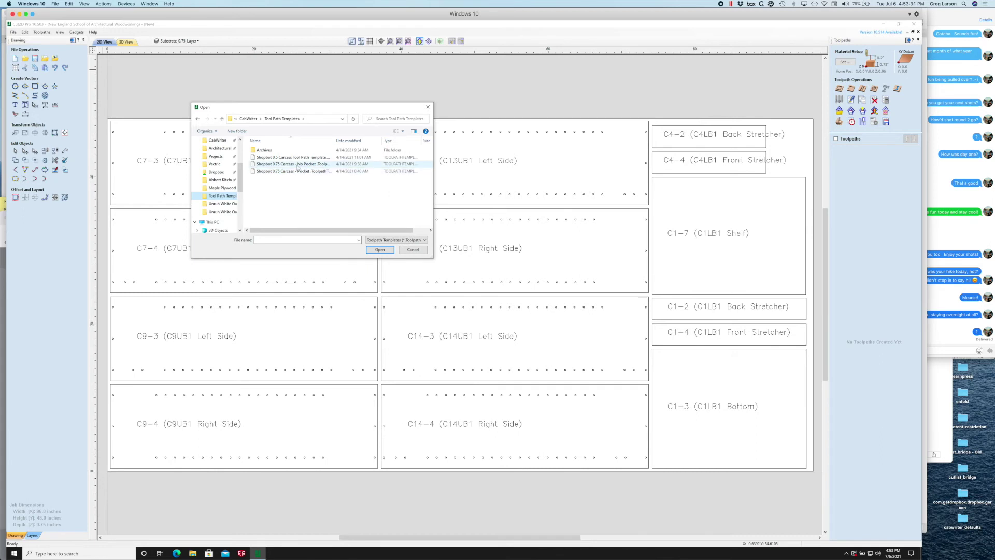
{"action": "double_click", "coordinate": [298, 164]}
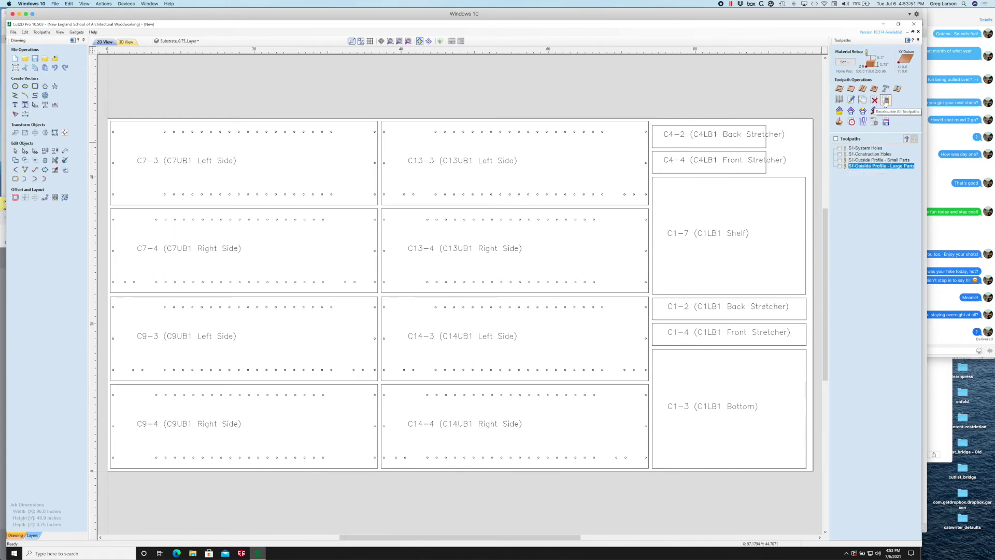
{"action": "left_click", "coordinate": [885, 101]}
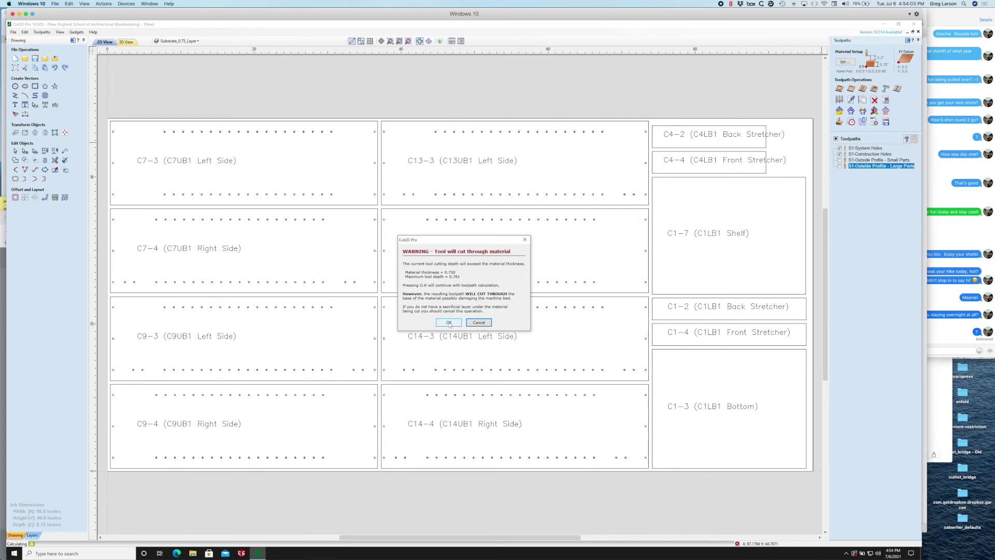
- Accept the cut-through warnings (0.751 depth versus 0.75 material) and confirm the successful recalculation
{"action": "left_click", "coordinate": [448, 322]}
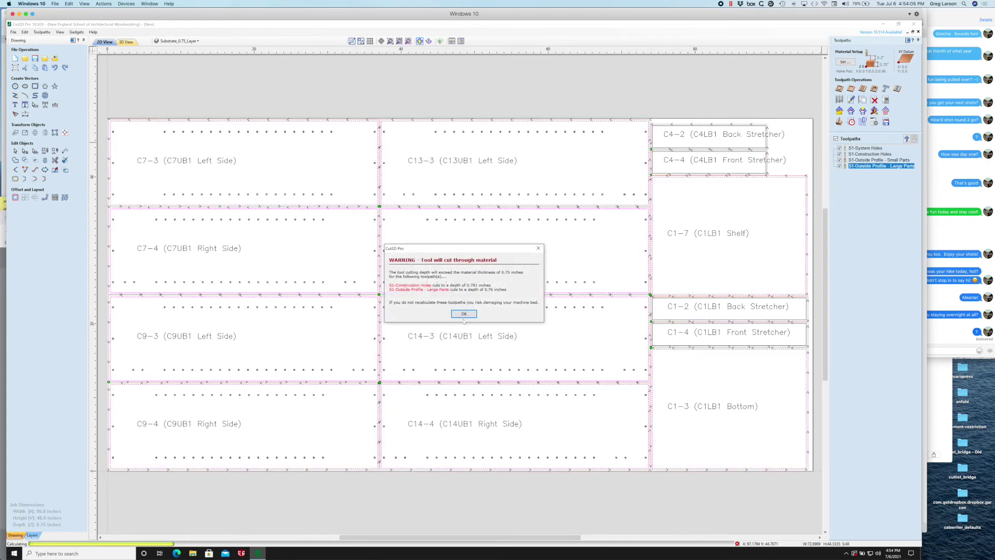
{"action": "left_click", "coordinate": [463, 314]}
{"action": "left_click", "coordinate": [463, 314]}
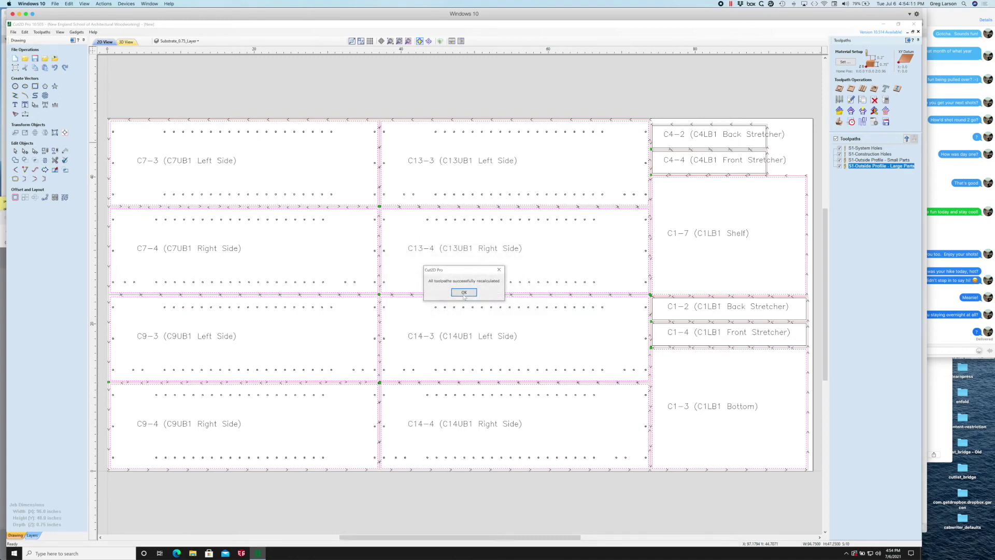
{"action": "left_click", "coordinate": [464, 292]}
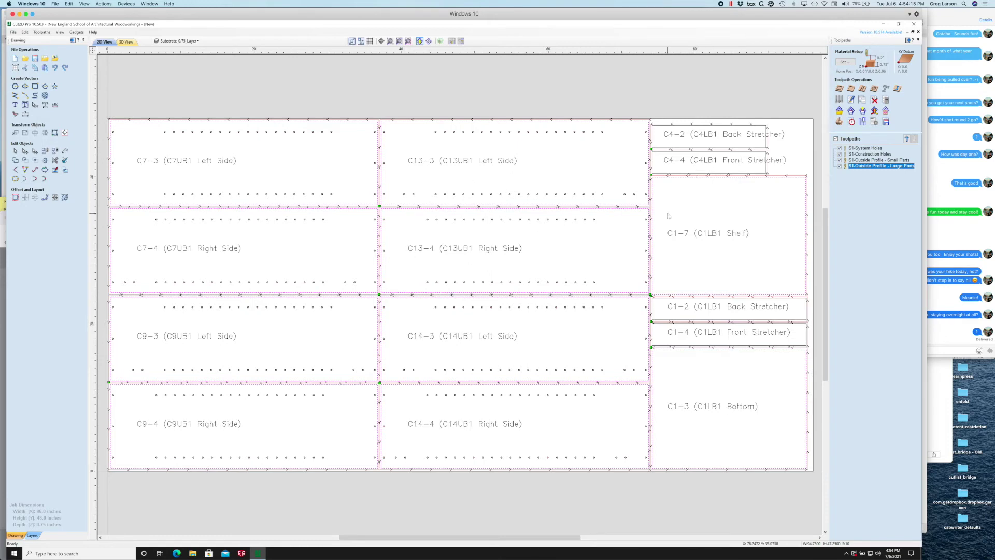
- Save the visible toolpaths as ShopBot file '0.75 pre-fin maple Sheet 1' in Abbott Kitchen > Toolpaths
{"action": "left_click", "coordinate": [886, 123]}
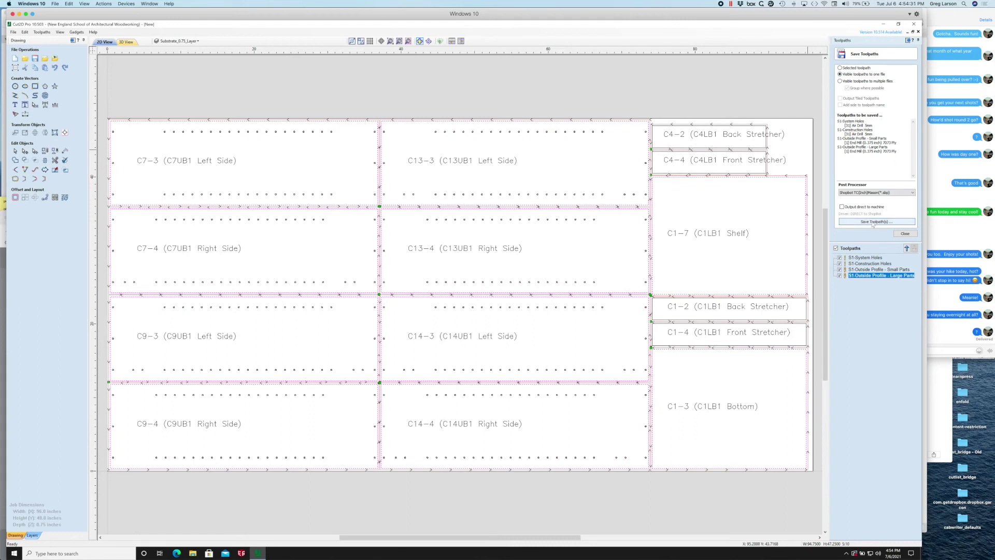
{"action": "left_click", "coordinate": [873, 221]}
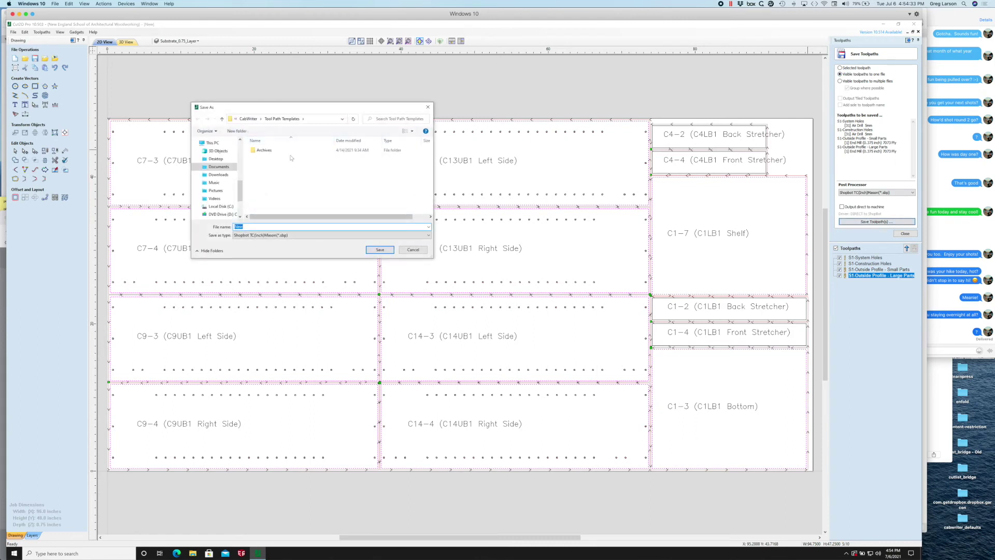
{"action": "scroll", "coordinate": [223, 176], "scroll_direction": "up", "scroll_amount": 5}
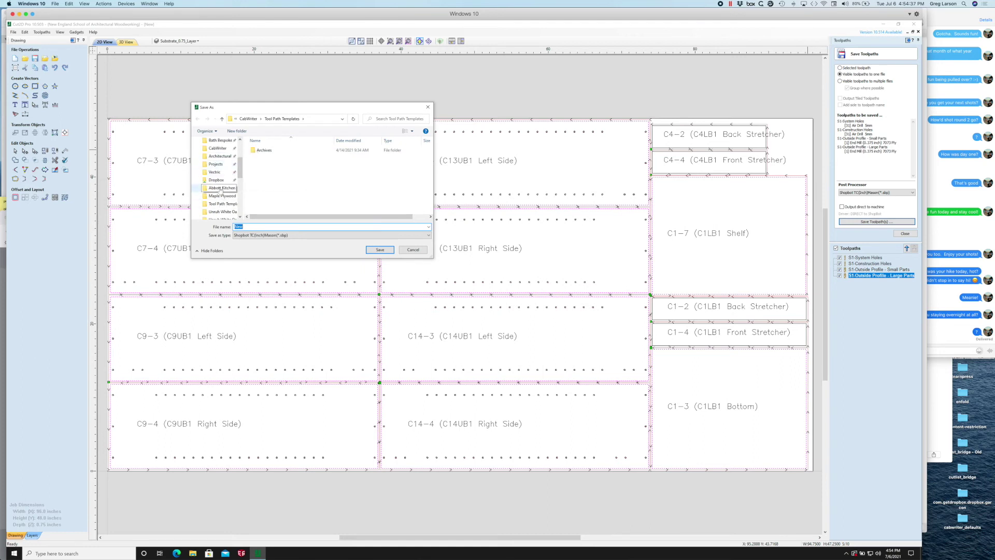
{"action": "left_click", "coordinate": [220, 189]}
{"action": "left_click", "coordinate": [269, 151]}
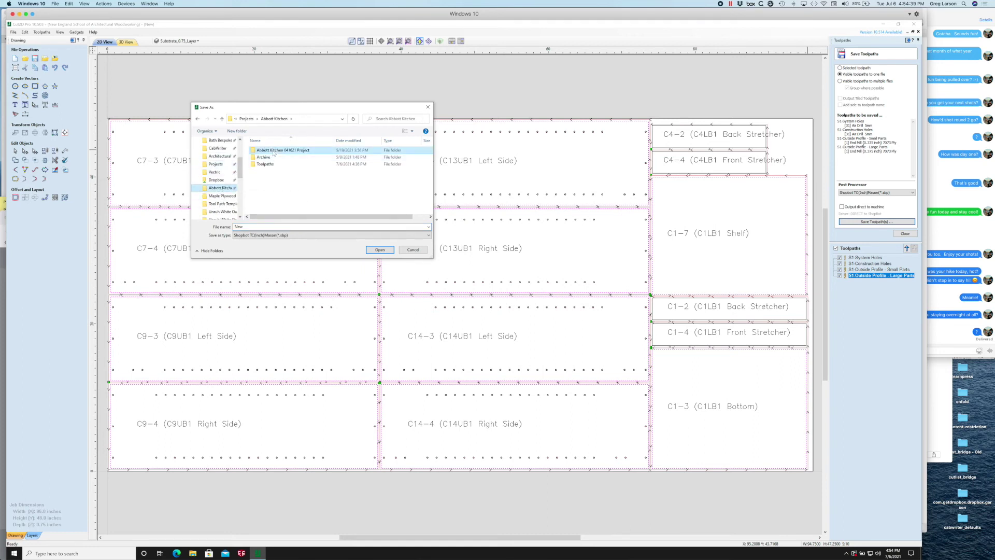
{"action": "left_click", "coordinate": [266, 164]}
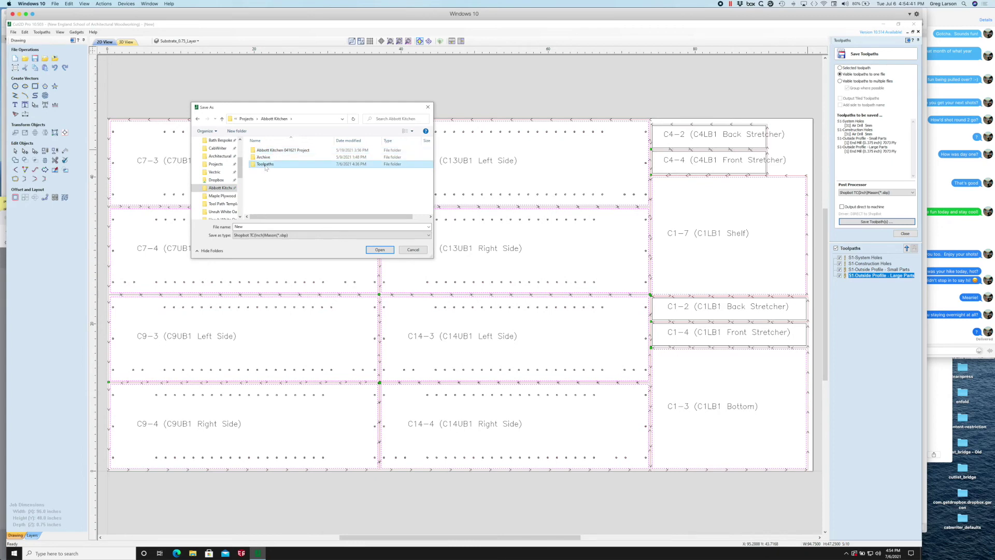
{"action": "double_click", "coordinate": [265, 165]}
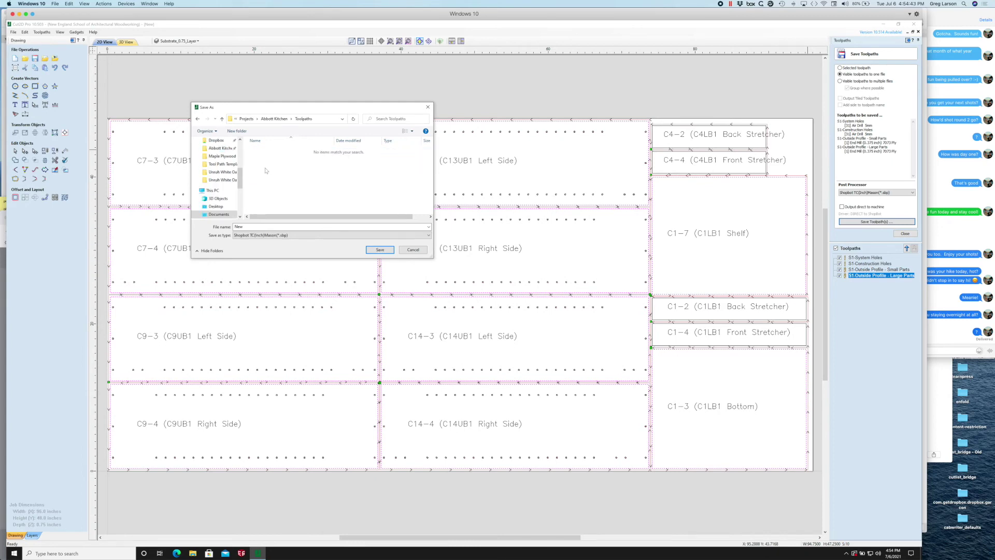
{"action": "double_click", "coordinate": [242, 227]}
{"action": "type", "text": "0.75 pre-fin maple Sheet 1"}
{"action": "left_click_drag", "start_coordinate": [280, 226], "coordinate": [224, 224]}
{"action": "key", "text": "ctrl+c"}
{"action": "left_click", "coordinate": [380, 250]}
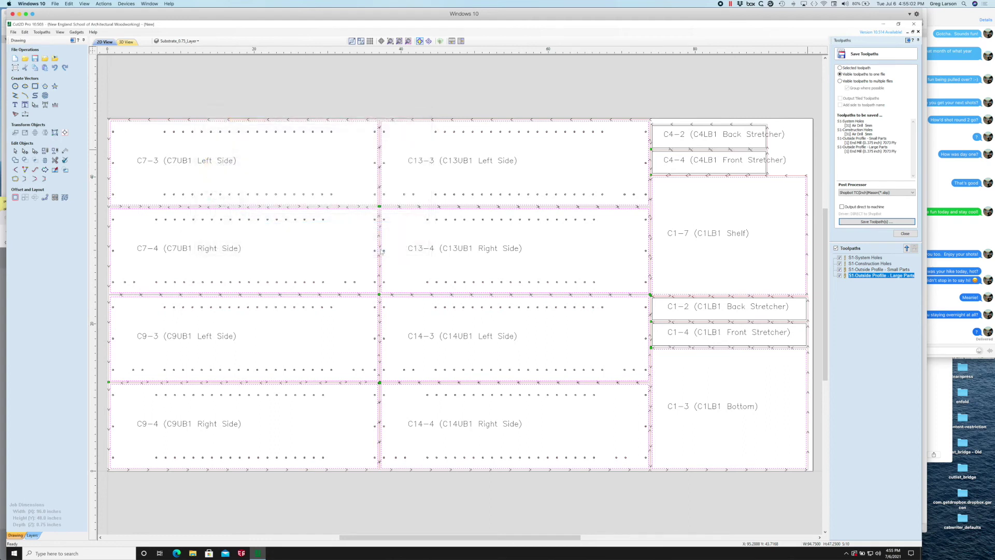
- Save the job as '0.75 pre-fin maple Sheet 1 TP.crv' in Toolpaths and close it to the startup screen
{"action": "left_click", "coordinate": [15, 59]}
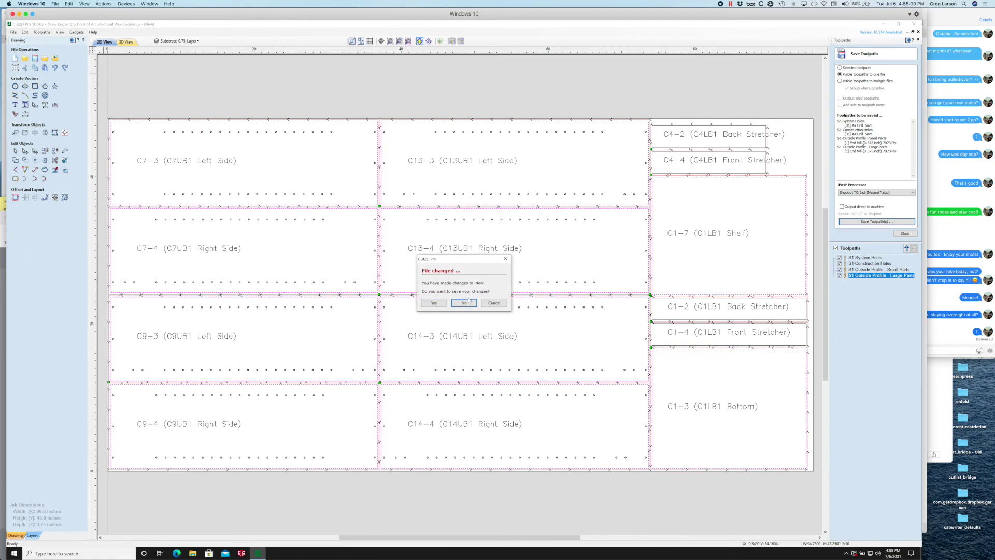
{"action": "left_click", "coordinate": [434, 303]}
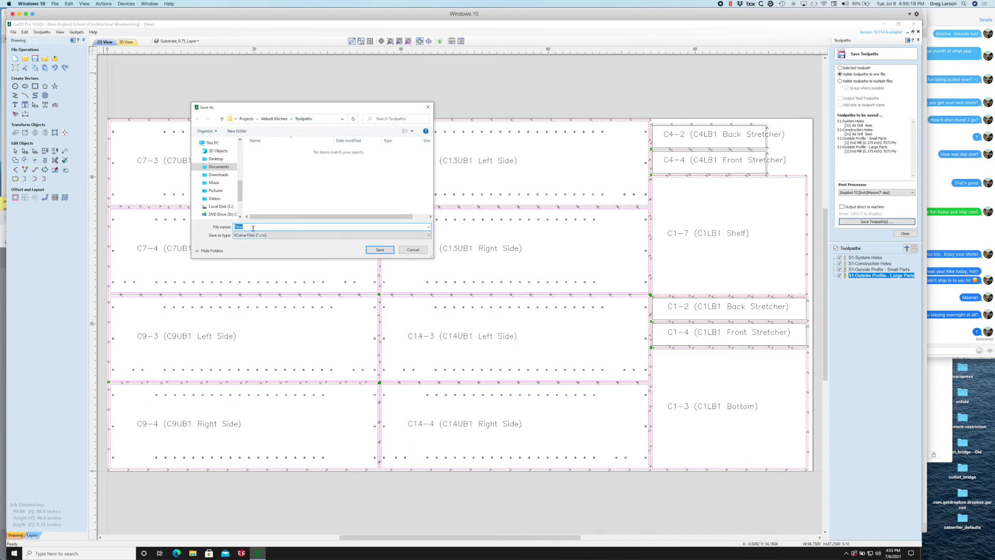
{"action": "key", "text": "ctrl+v"}
{"action": "type", "text": "TPO"}
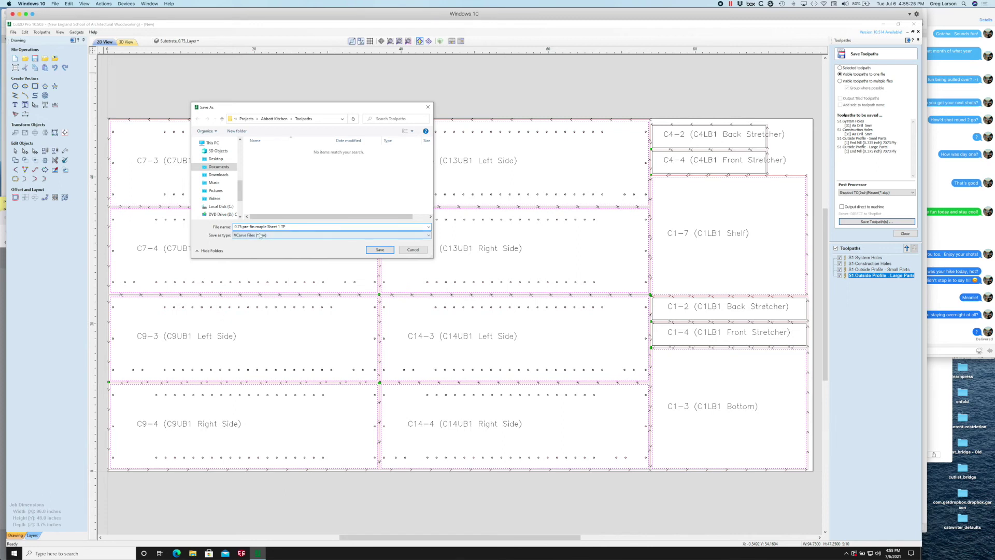
{"action": "left_click", "coordinate": [380, 250]}
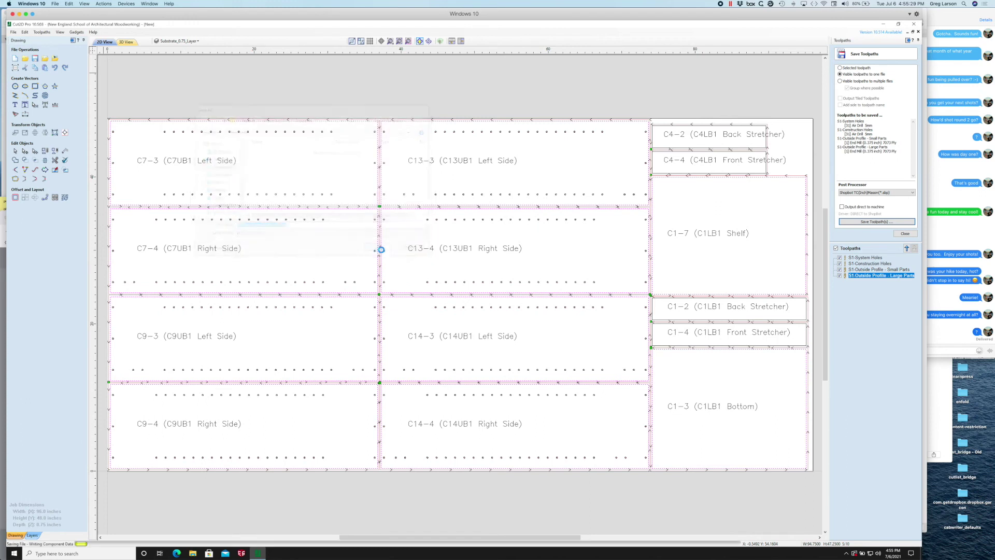
{"action": "key", "text": "ctrl+n"}
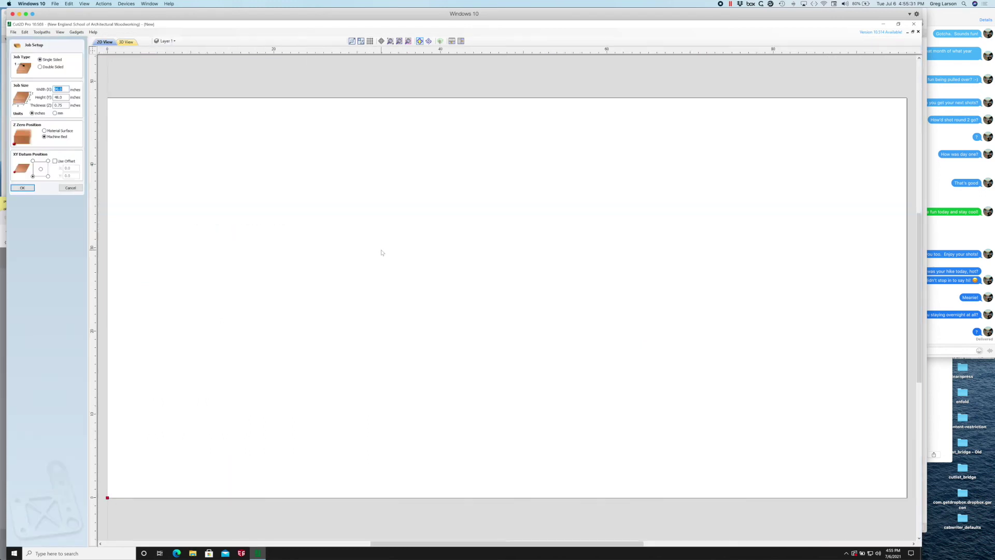
{"action": "left_click", "coordinate": [63, 189]}
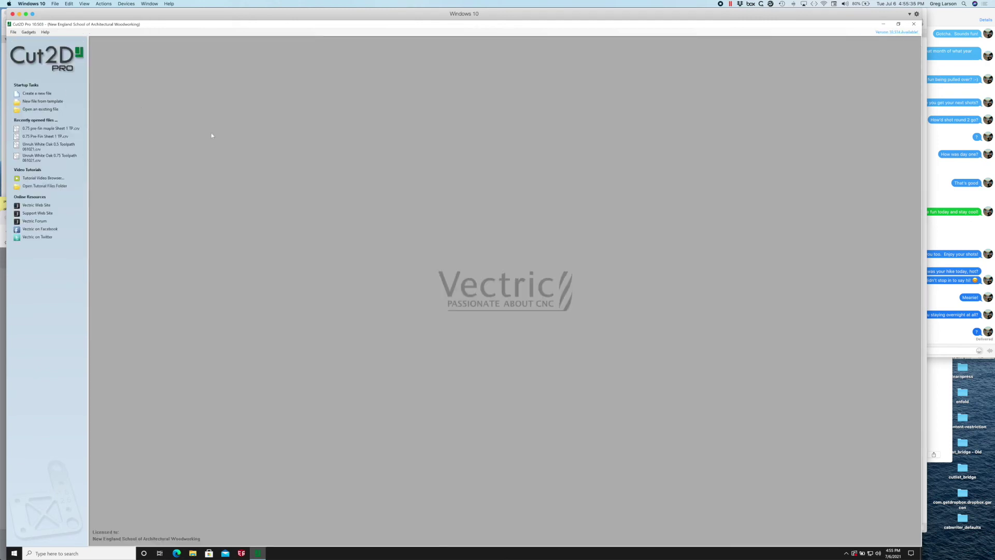
- In Finder, check the saved TP.crv and .sbp files in Toolpaths, then reopen the CRV job in Cut2D
{"action": "left_click", "coordinate": [172, 553]}
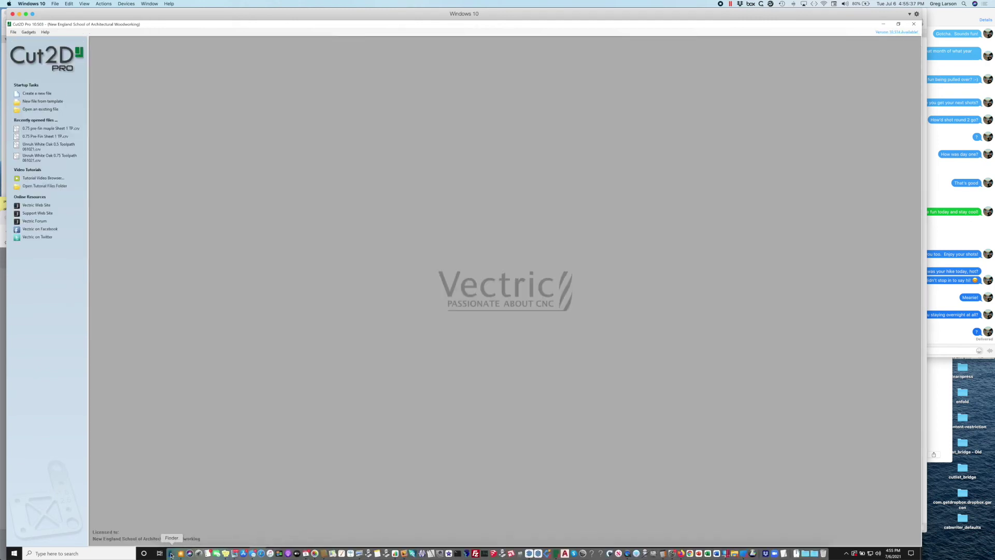
{"action": "scroll", "coordinate": [499, 207], "scroll_direction": "left", "scroll_amount": 10}
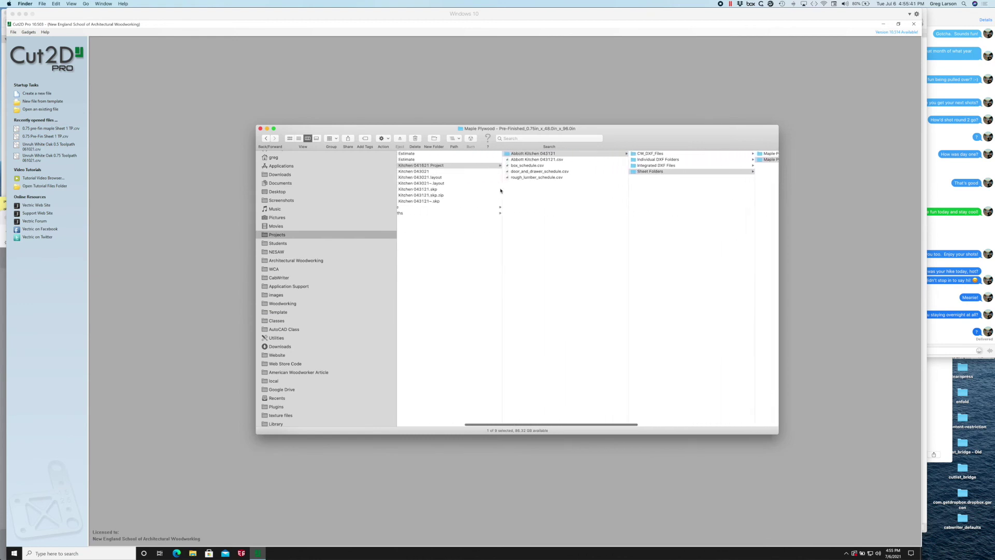
{"action": "scroll", "coordinate": [500, 190], "scroll_direction": "left", "scroll_amount": 5}
{"action": "left_click", "coordinate": [469, 213]}
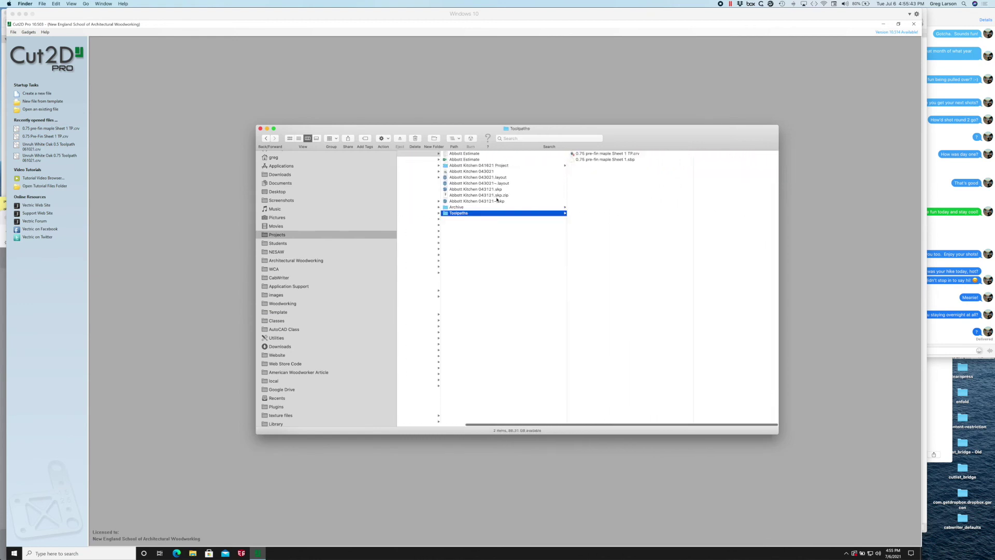
{"action": "left_click", "coordinate": [604, 155]}
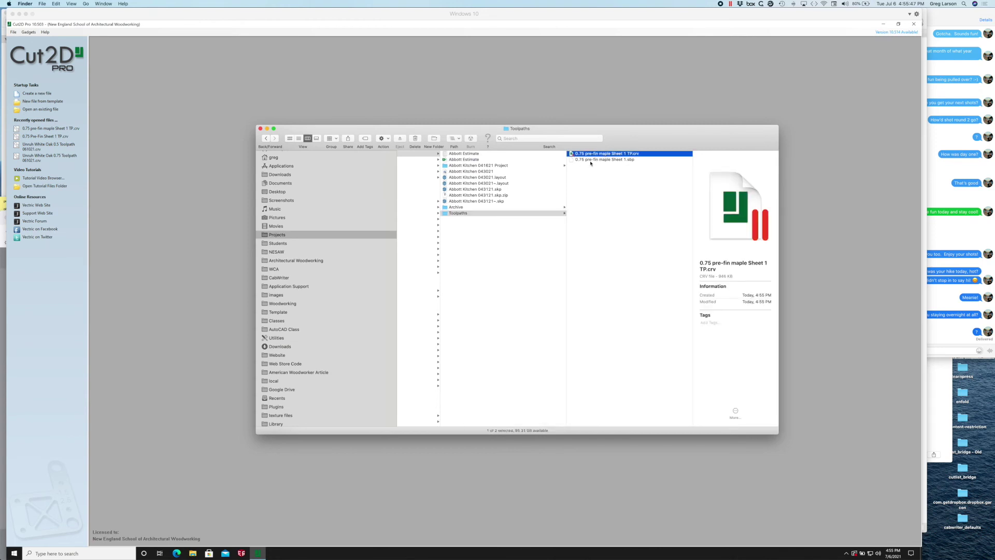
{"action": "left_click", "coordinate": [590, 160]}
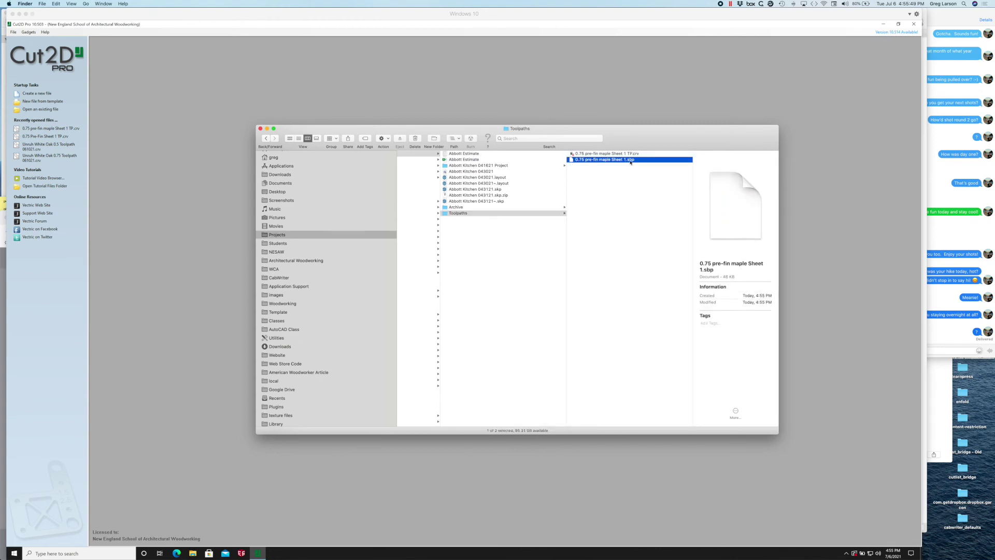
{"action": "scroll", "coordinate": [594, 161], "scroll_direction": "left", "scroll_amount": 1}
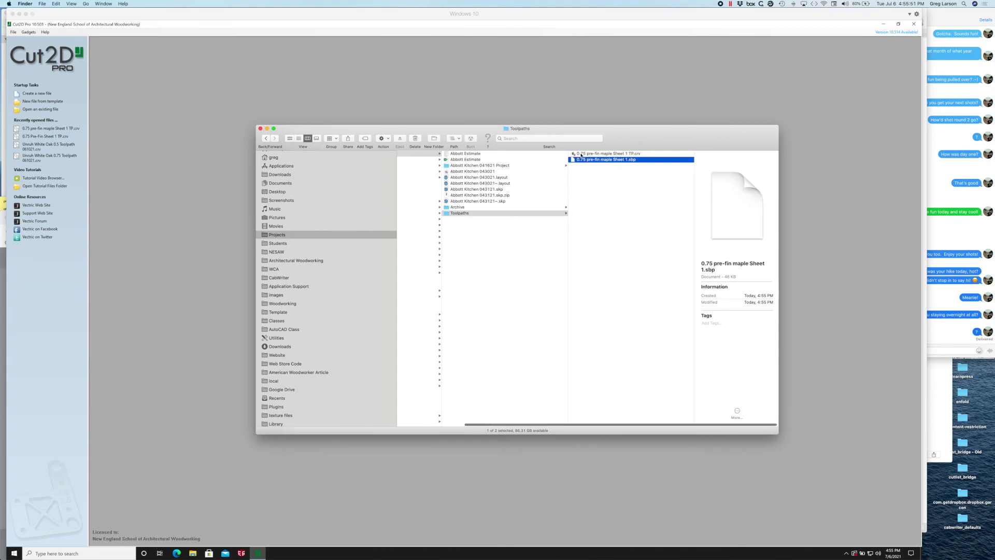
{"action": "double_click", "coordinate": [581, 154]}
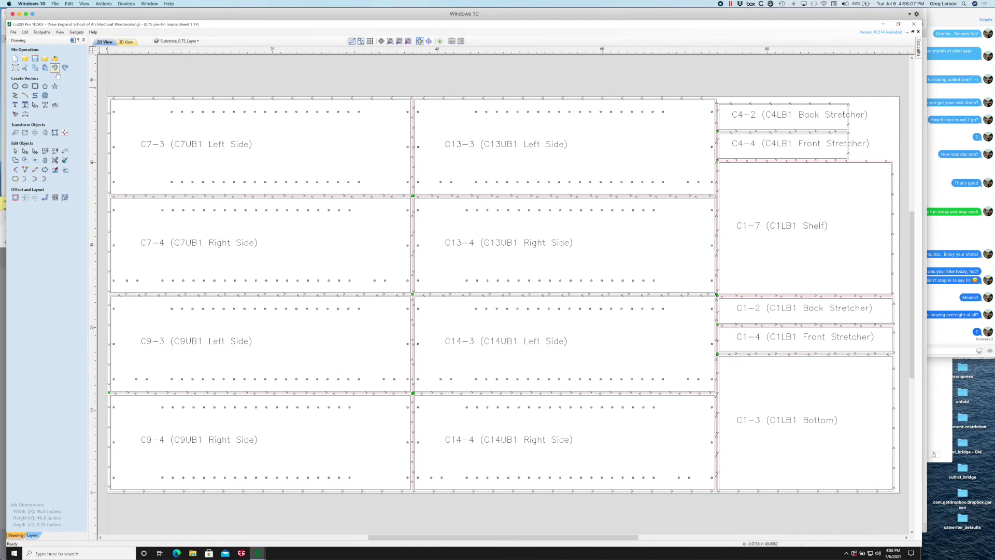
- Create a new job with default size and import the S002 DXF from Sheet Folders > Maple Plywood
{"action": "left_click", "coordinate": [15, 59]}
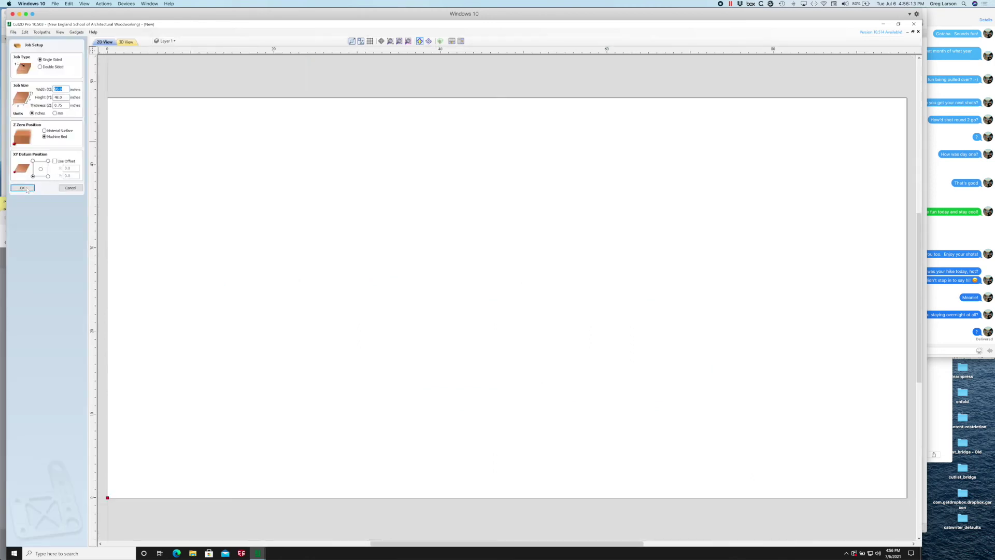
{"action": "left_click", "coordinate": [22, 187]}
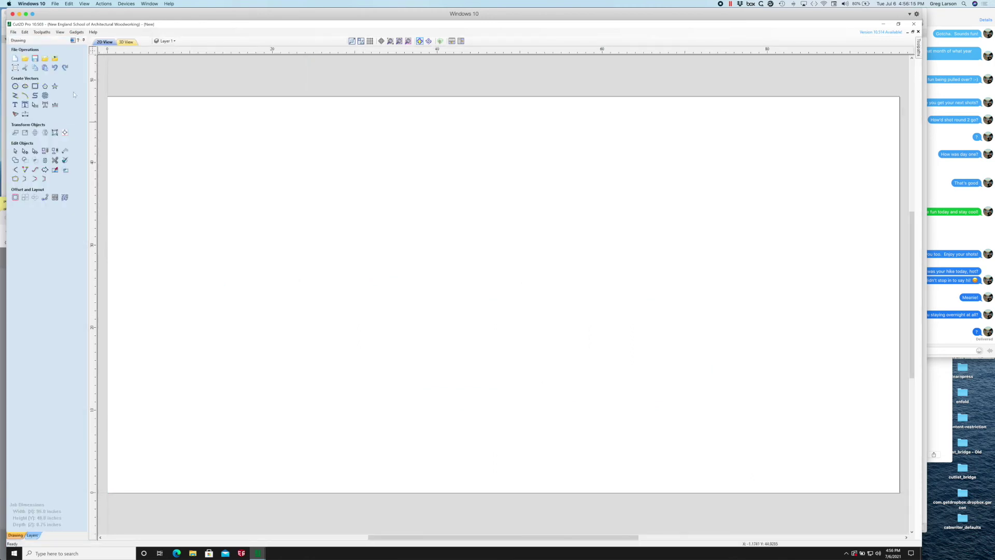
{"action": "left_click", "coordinate": [45, 59]}
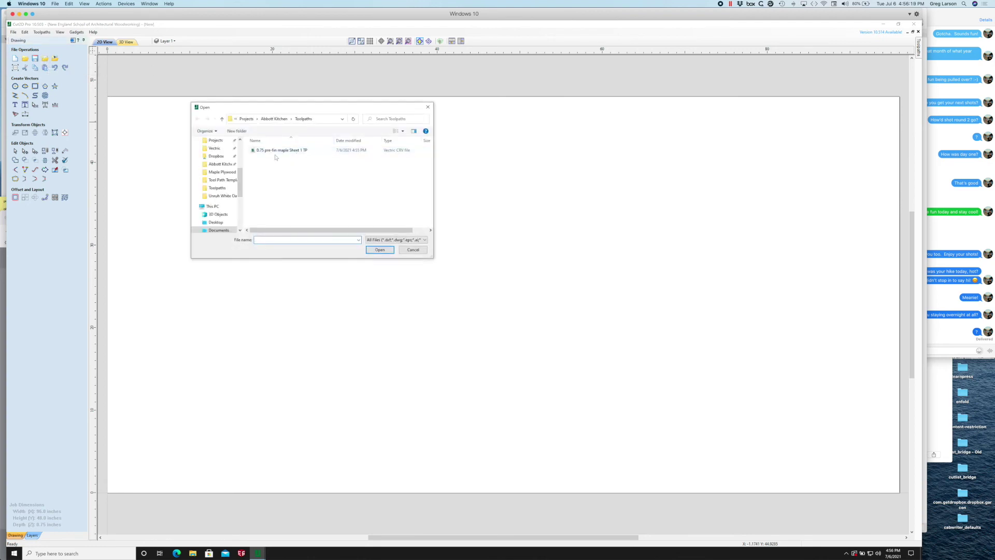
{"action": "left_click", "coordinate": [274, 119]}
{"action": "double_click", "coordinate": [279, 152]}
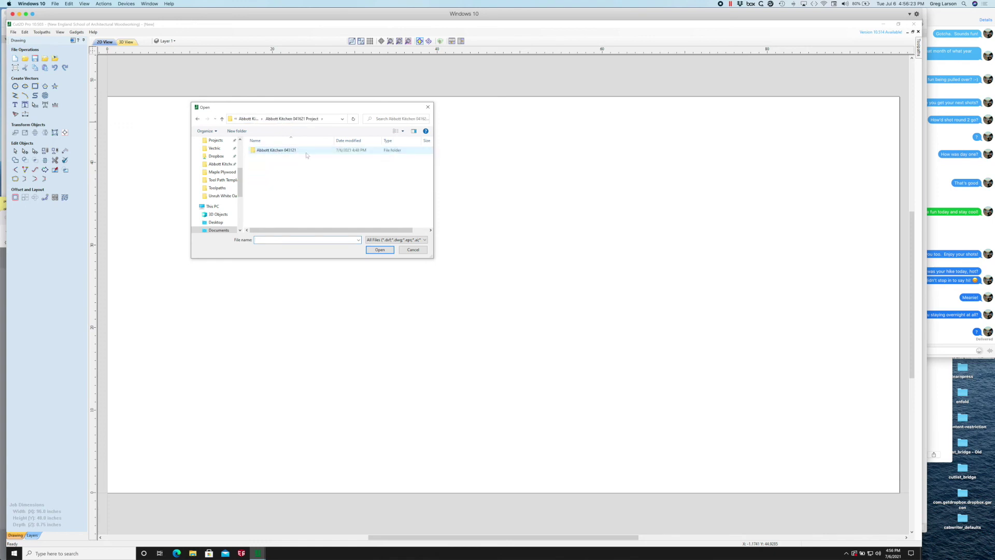
{"action": "double_click", "coordinate": [307, 152]}
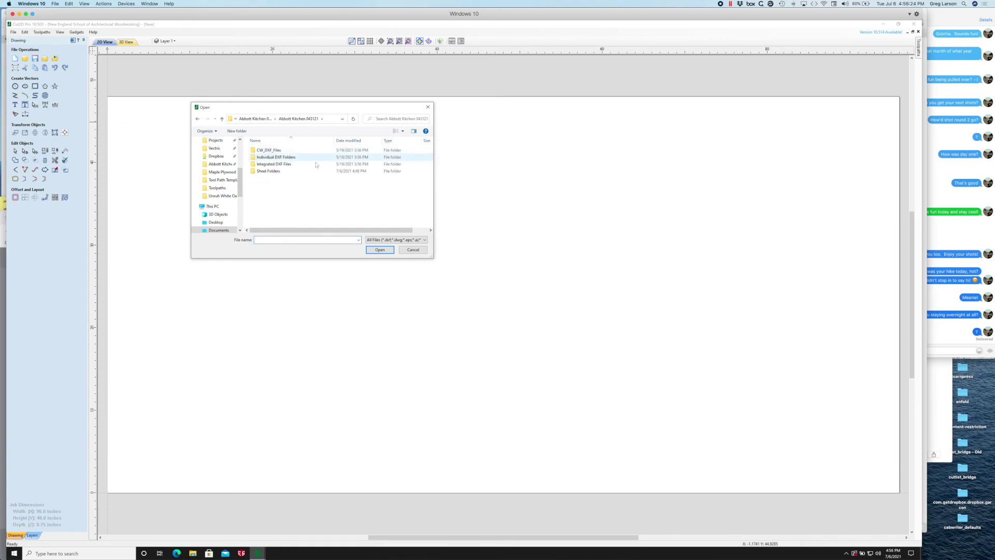
{"action": "double_click", "coordinate": [276, 172]}
{"action": "double_click", "coordinate": [324, 157]}
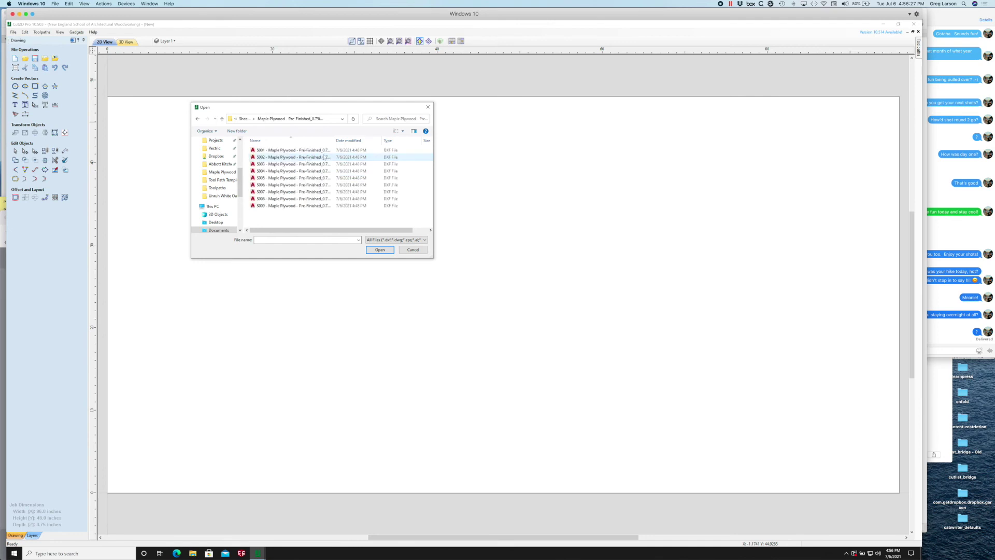
{"action": "double_click", "coordinate": [299, 157]}
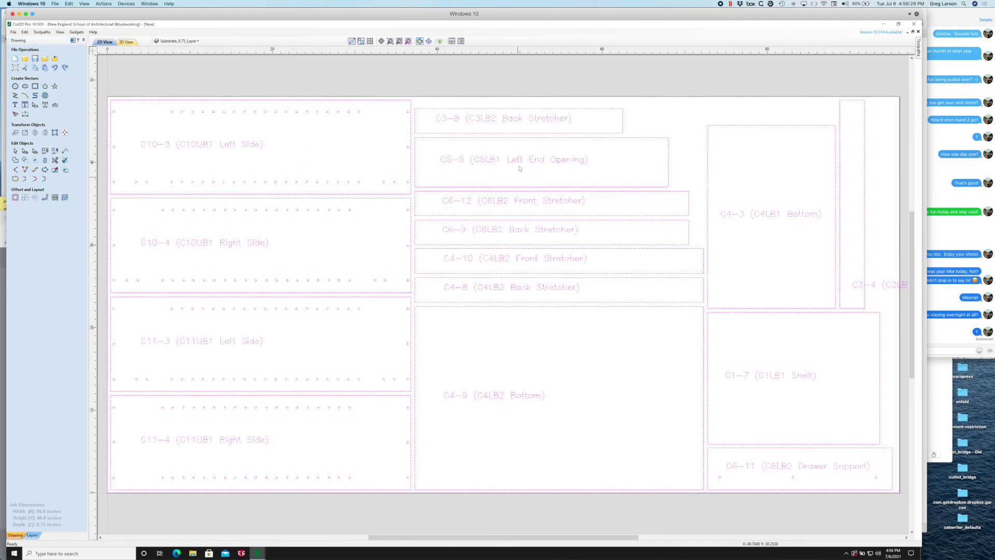
- Dismiss the canvas context menu and pin the Toolpaths panel open for the S002 job
{"action": "right_click", "coordinate": [504, 98]}
{"action": "left_click", "coordinate": [496, 112]}
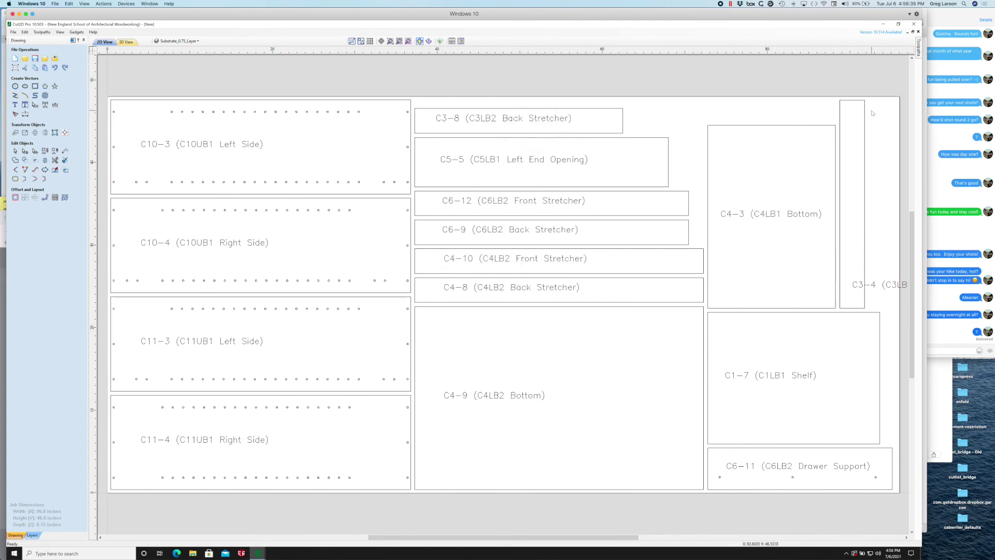
{"action": "mouse_move", "coordinate": [918, 48]}
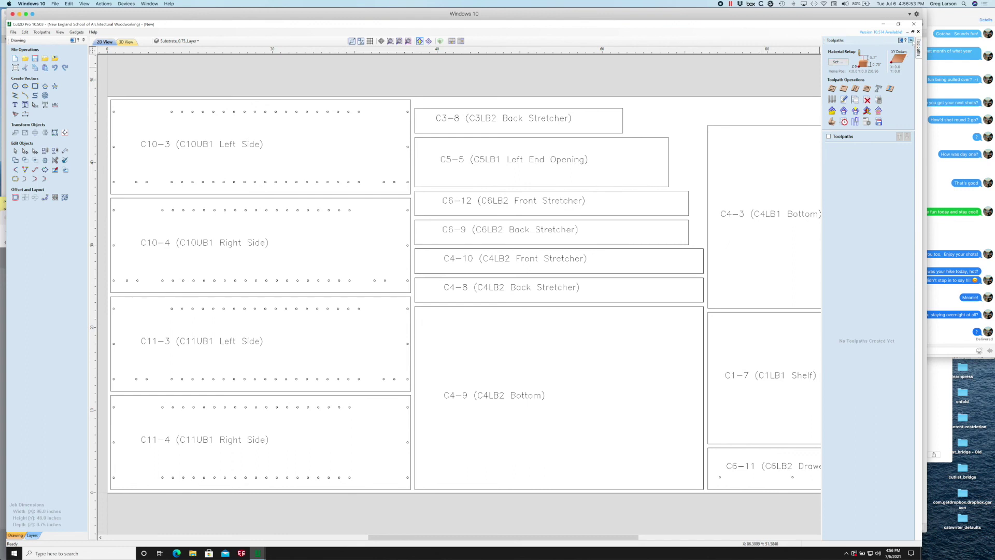
{"action": "left_click", "coordinate": [910, 41]}
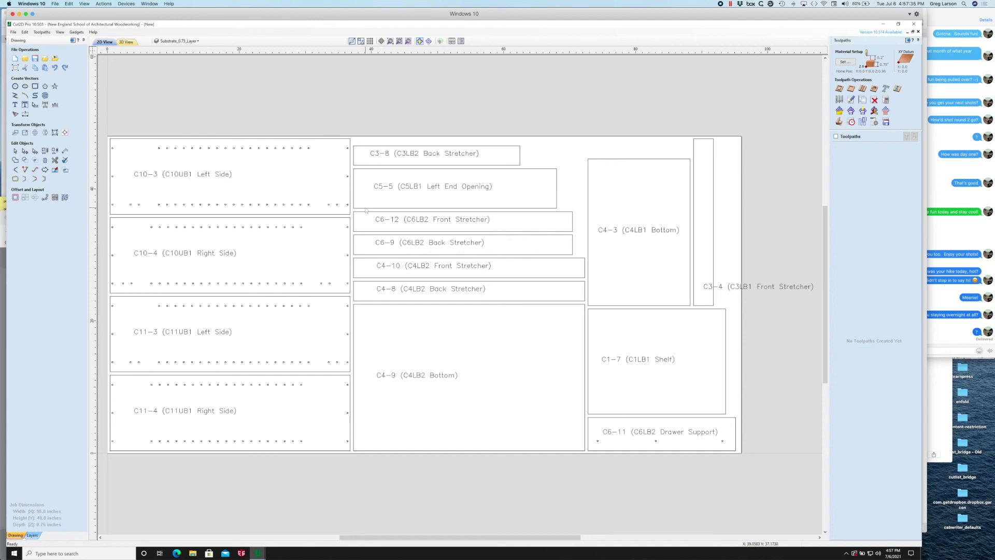
- Leave the docked Toolpaths panel beside the S002 layout, with no toolpaths created yet
{"action": "mouse_move", "coordinate": [198, 556]}
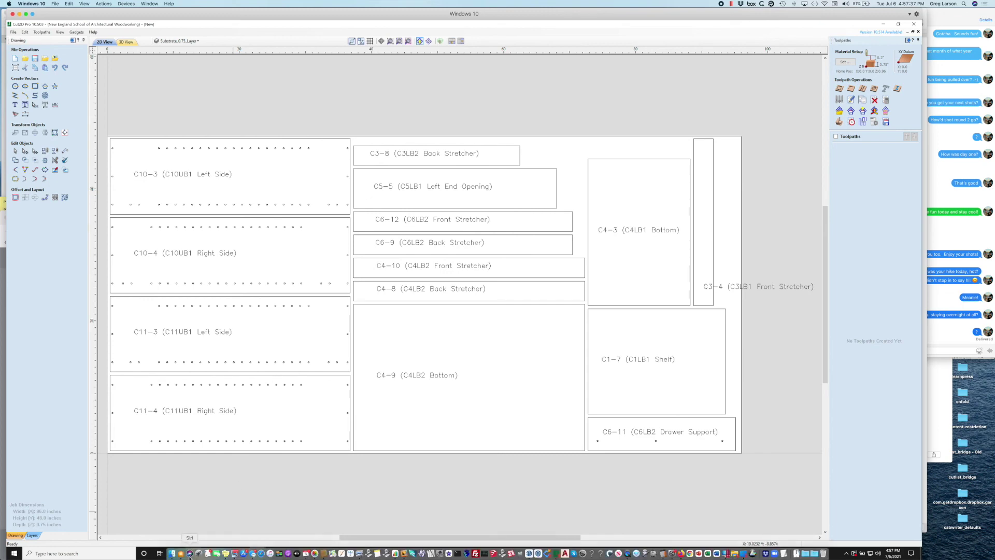
{"action": "left_click", "coordinate": [172, 554]}
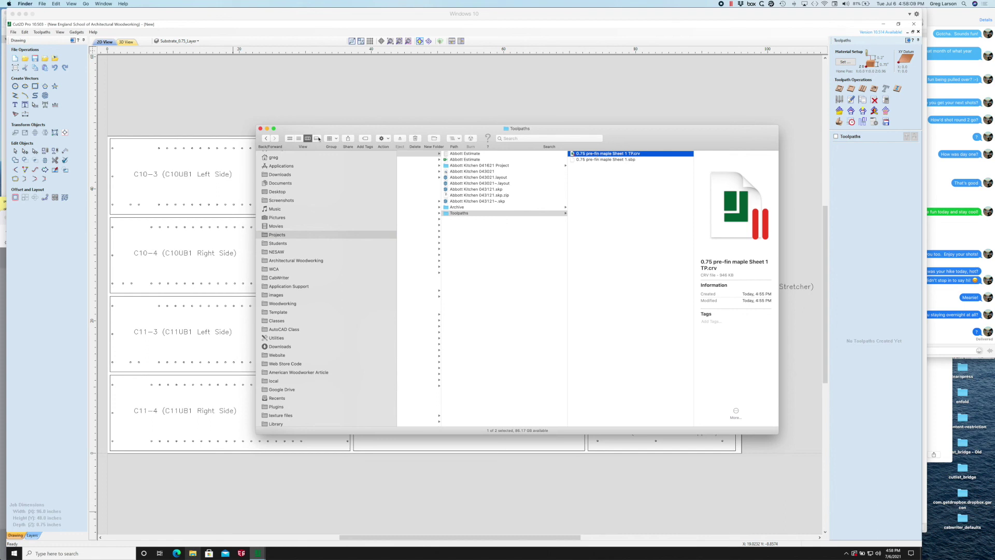
{"action": "left_click", "coordinate": [261, 129]}
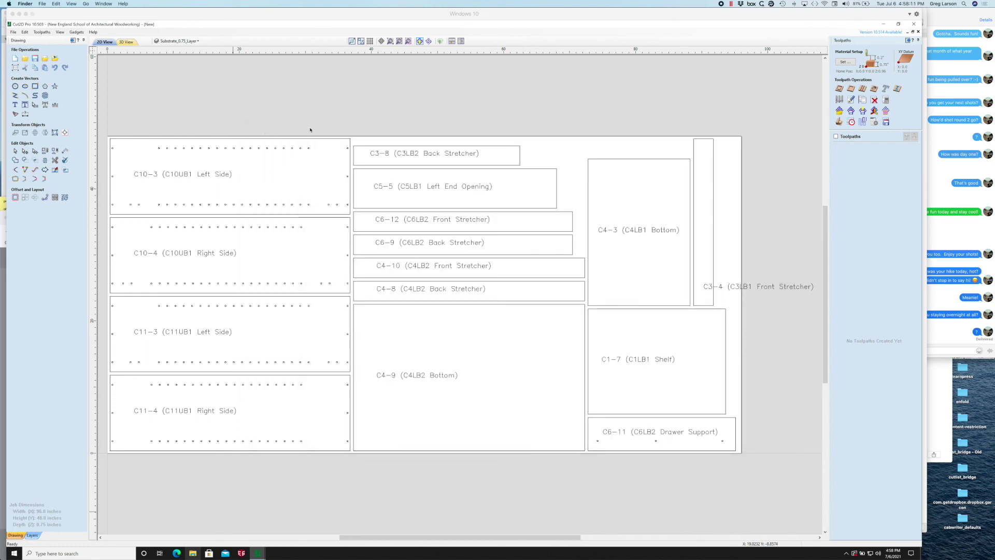